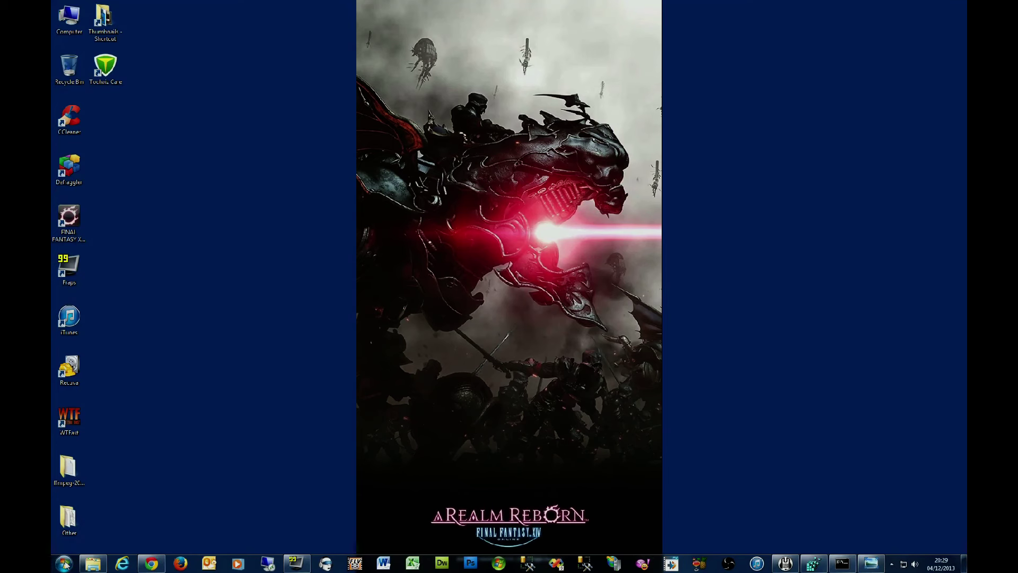
# Step: Launch Registry Editor by searching 'regedit' from the Start menu
pyautogui.click(64, 564)
pyautogui.write('regedit')
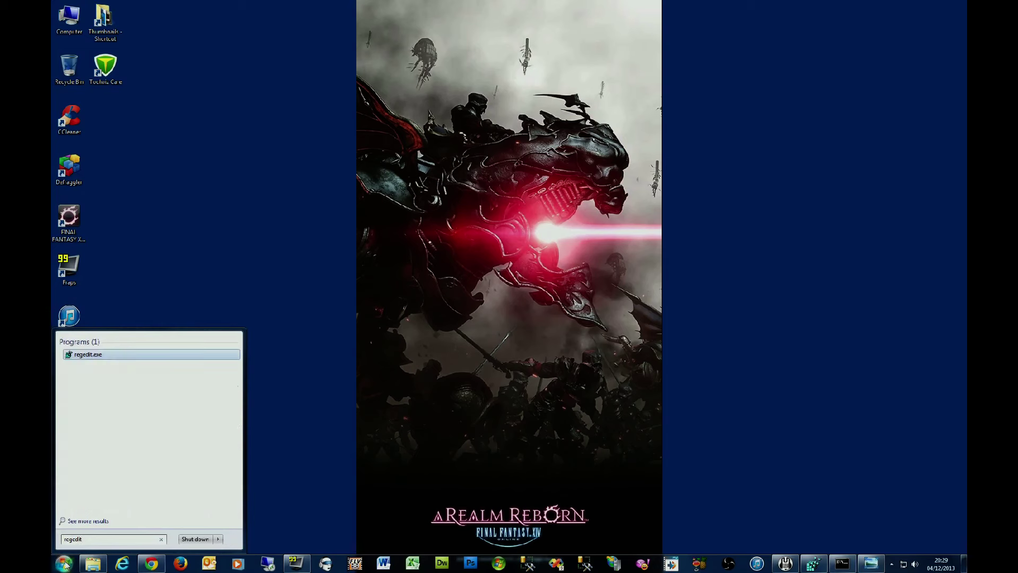
pyautogui.press('Return')
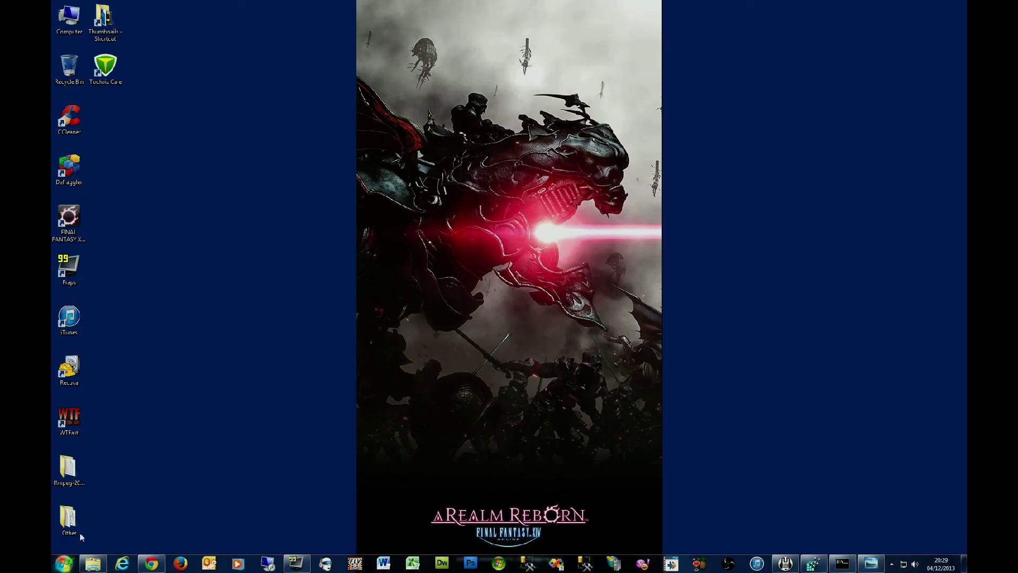
pyautogui.click(815, 562)
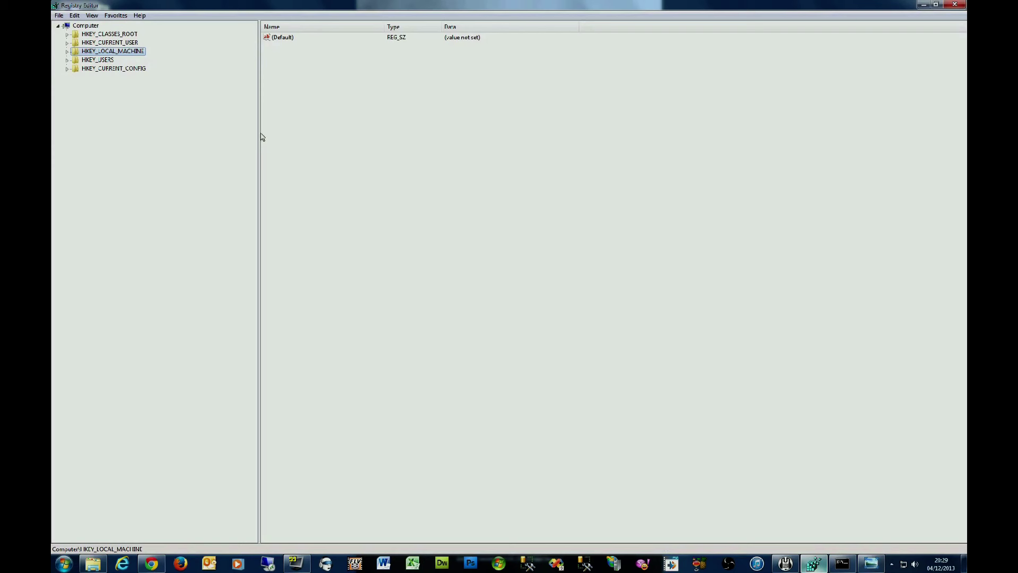
# Step: Expand HKLM > SYSTEM > CurrentControlSet > services > Tcpip > Parameters > Interfaces and select the first adapter GUID
pyautogui.click(67, 51)
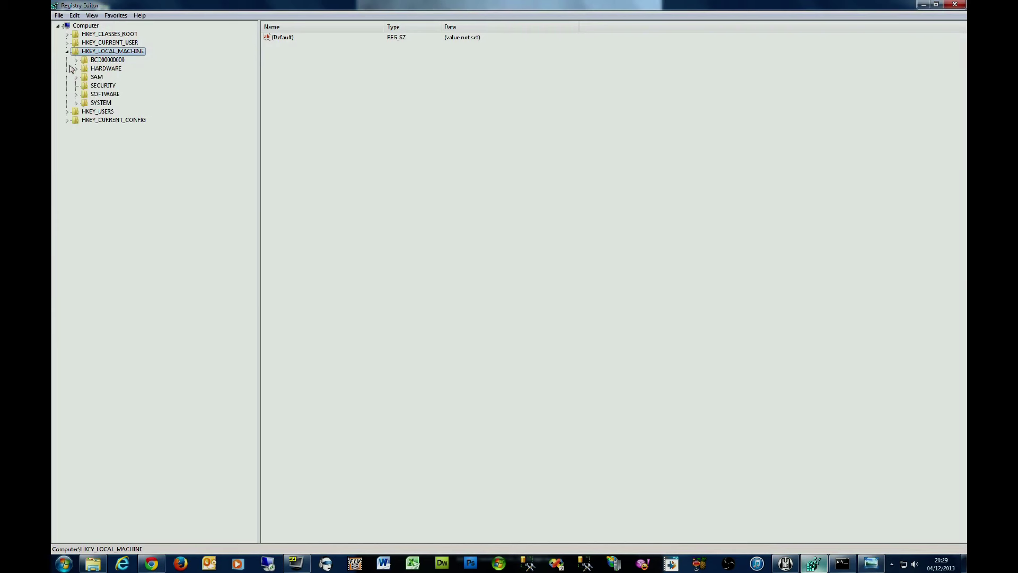
pyautogui.click(76, 103)
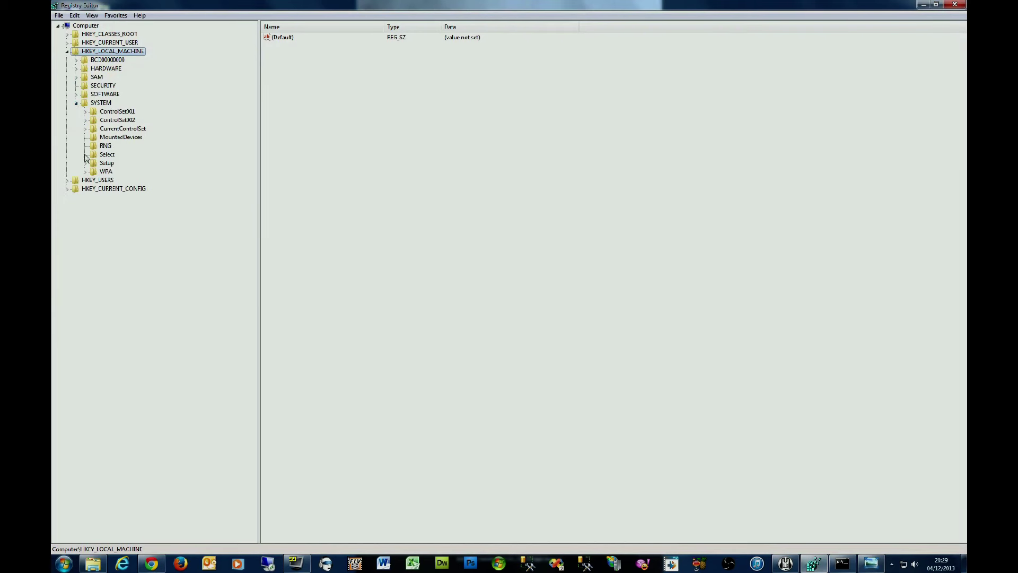
pyautogui.click(85, 129)
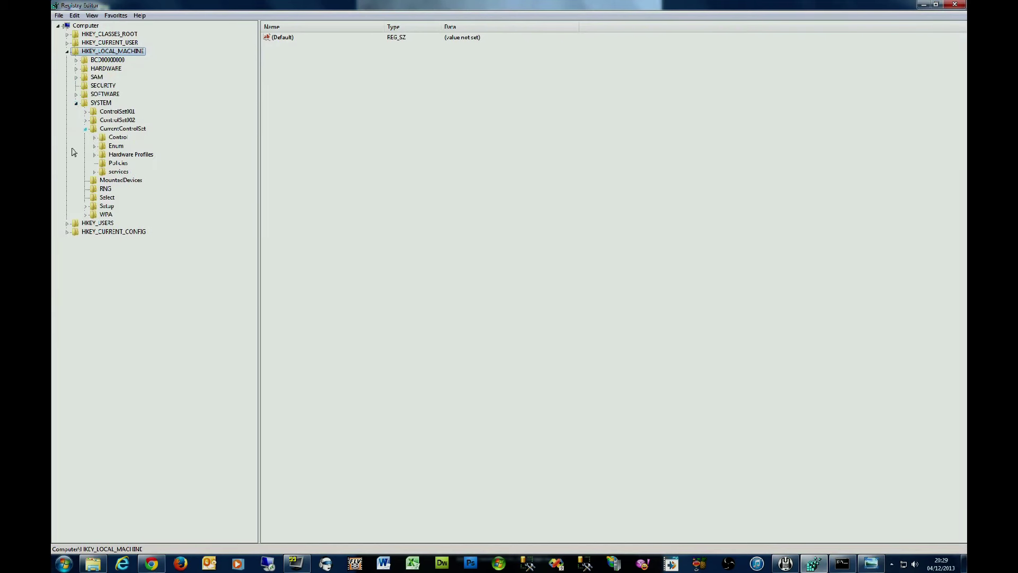
pyautogui.click(95, 172)
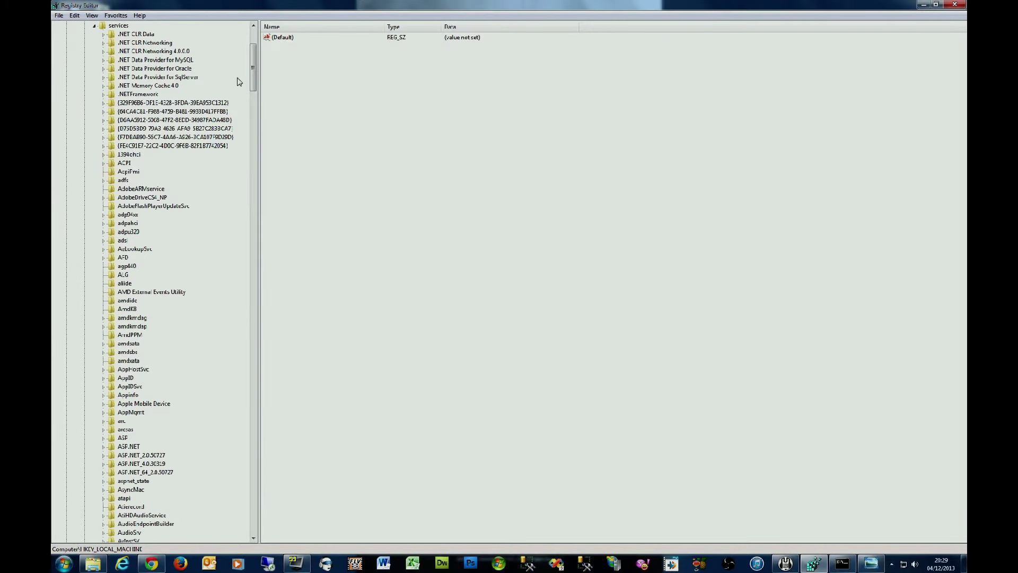
pyautogui.moveTo(254, 68); pyautogui.dragTo(253, 403)
pyautogui.scroll(-11, 223, 388)
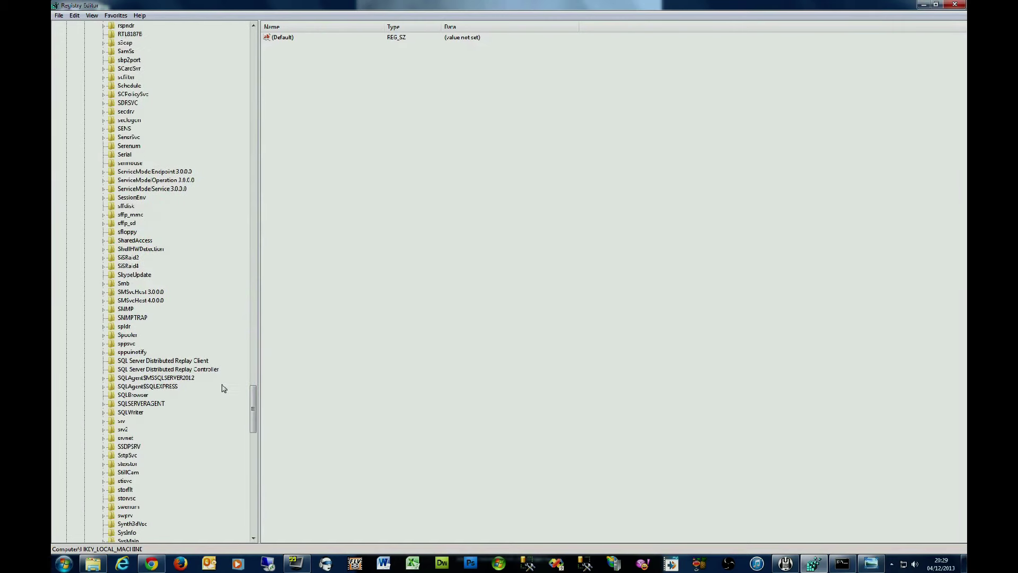
pyautogui.scroll(-7, 223, 389)
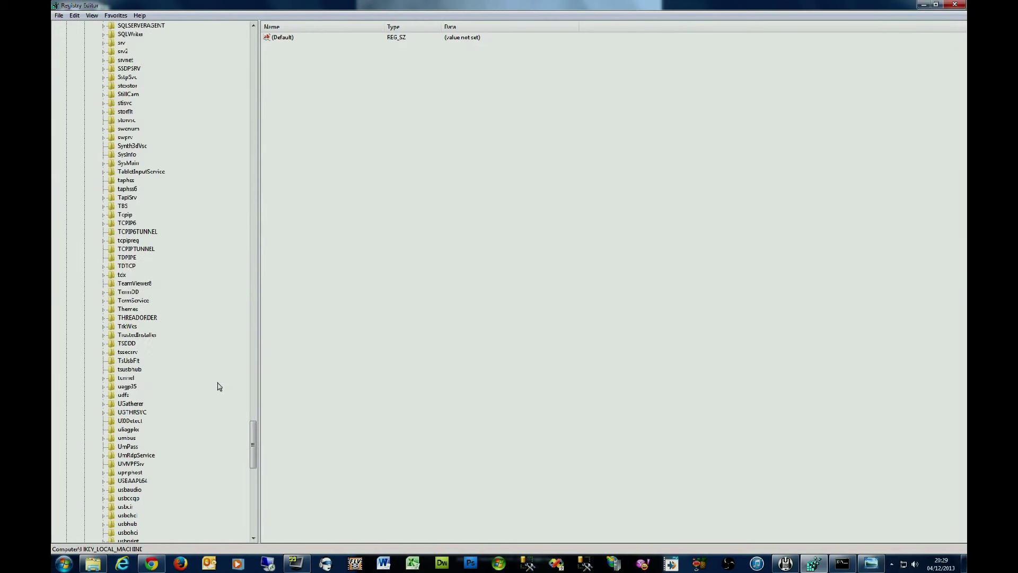
pyautogui.click(104, 215)
pyautogui.click(113, 240)
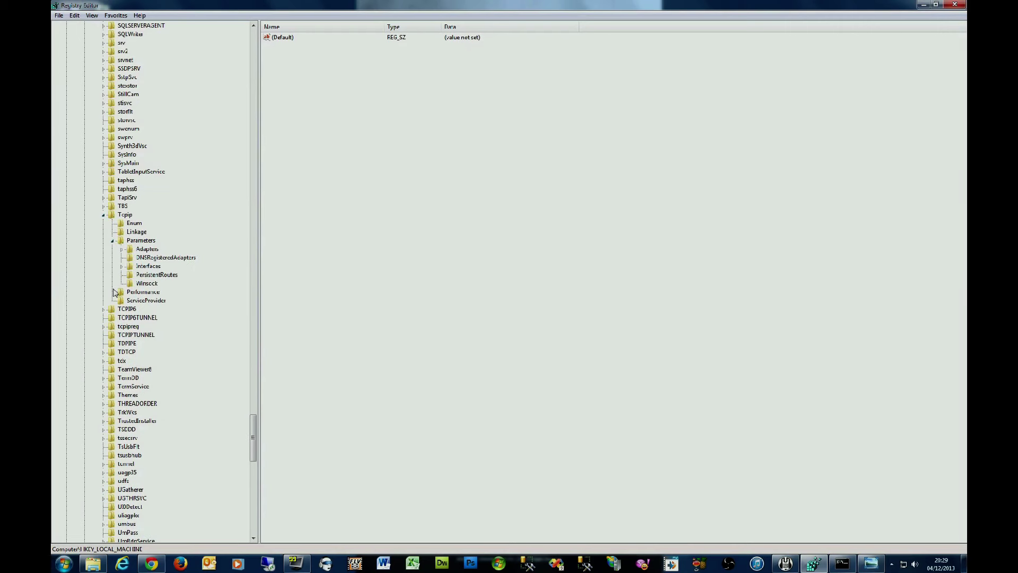
pyautogui.click(122, 266)
pyautogui.click(137, 275)
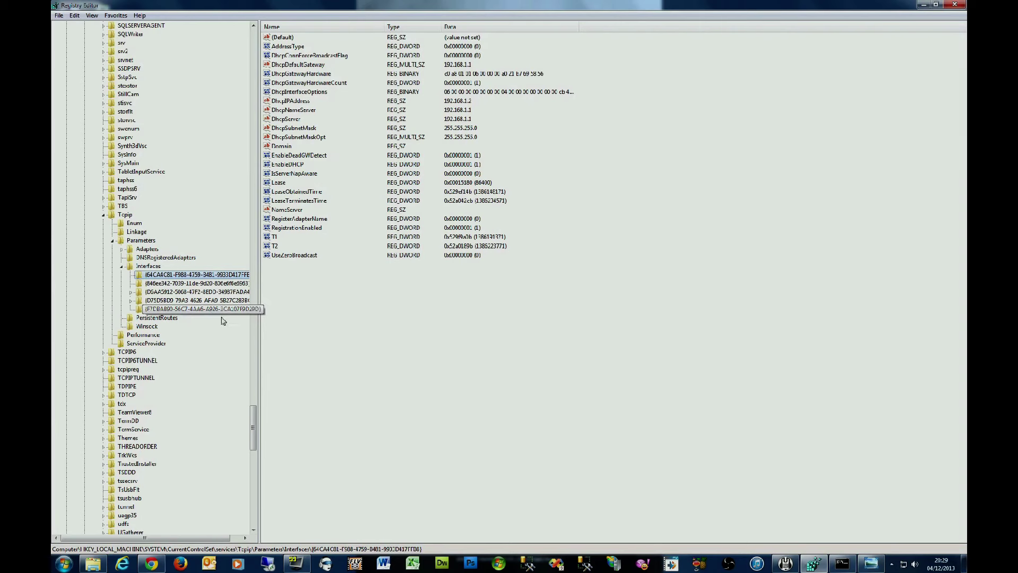
pyautogui.click(224, 284)
pyautogui.click(224, 292)
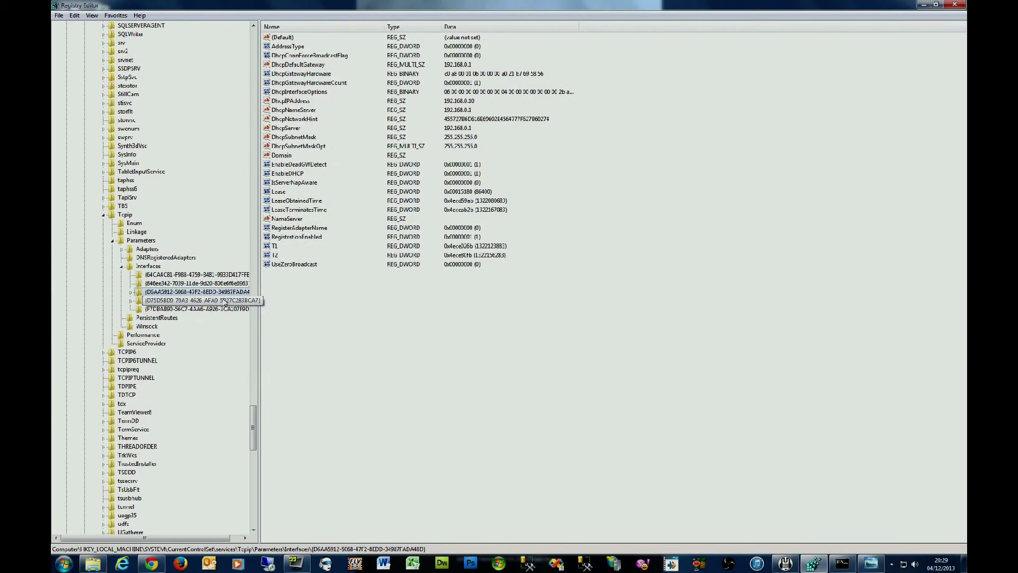
pyautogui.click(226, 301)
pyautogui.click(217, 310)
pyautogui.click(220, 300)
pyautogui.click(227, 283)
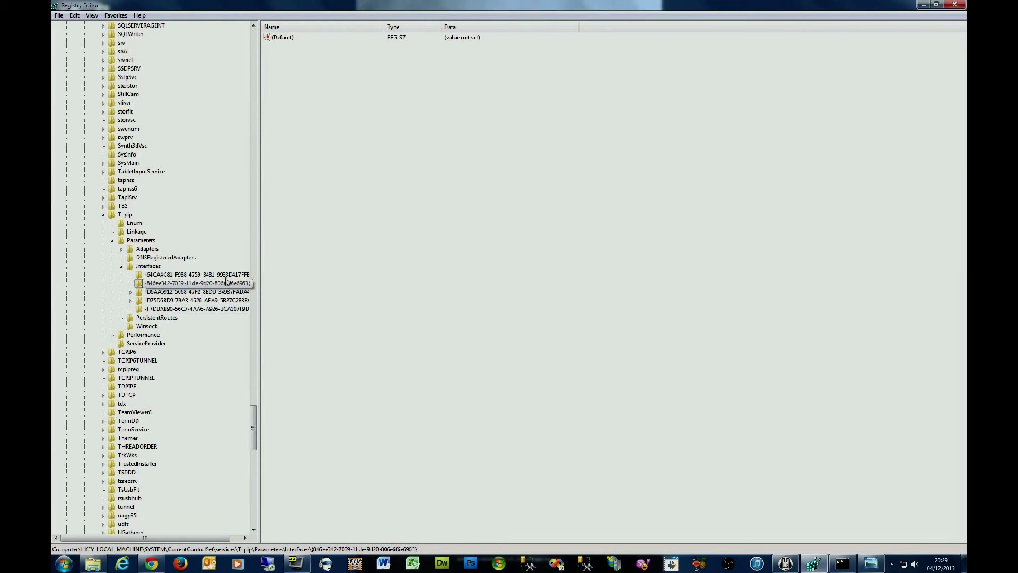
pyautogui.click(227, 275)
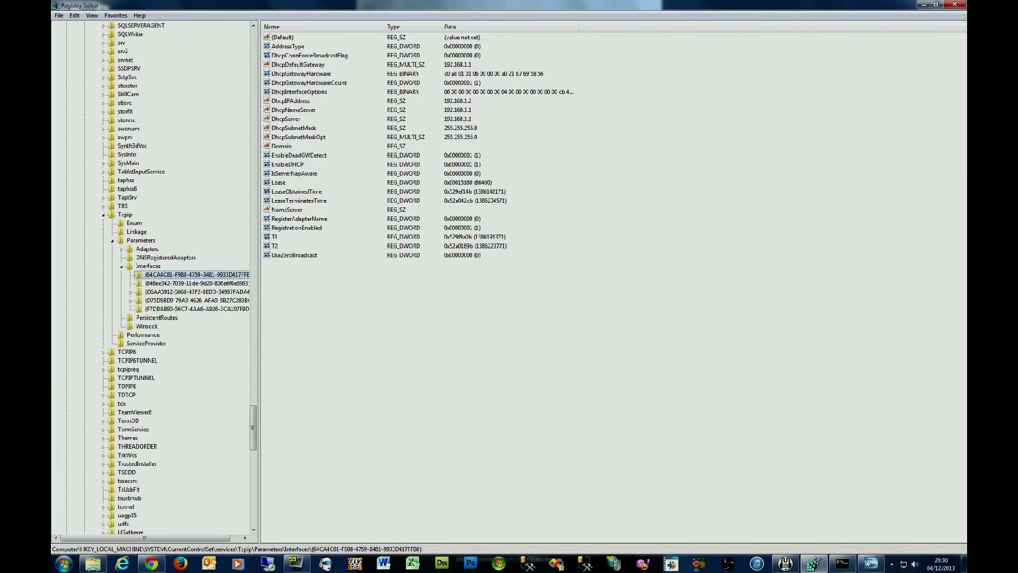
pyautogui.click(850, 568)
pyautogui.click(646, 463)
pyautogui.click(848, 564)
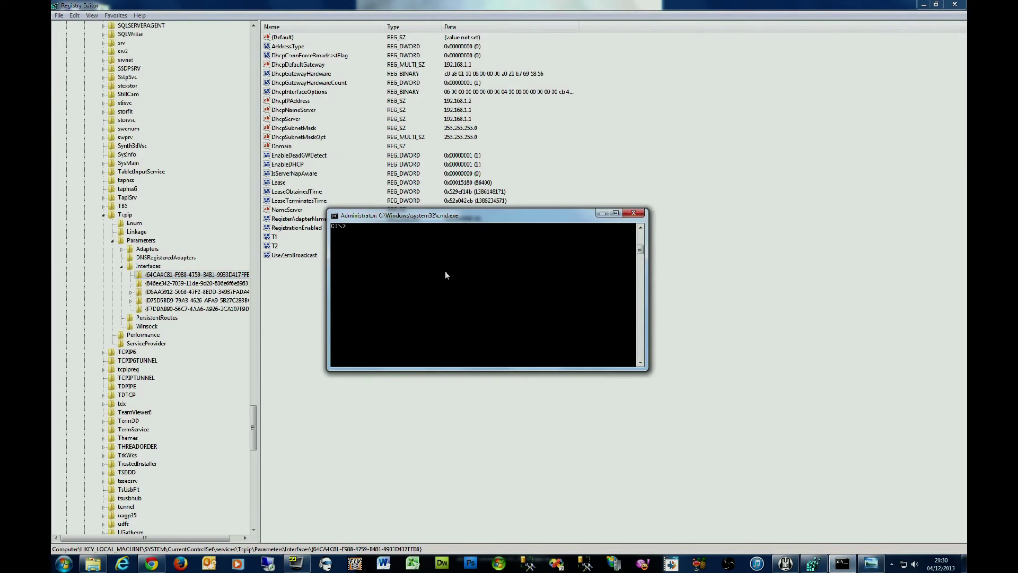
pyautogui.write('ipconfig')
pyautogui.press('Return')
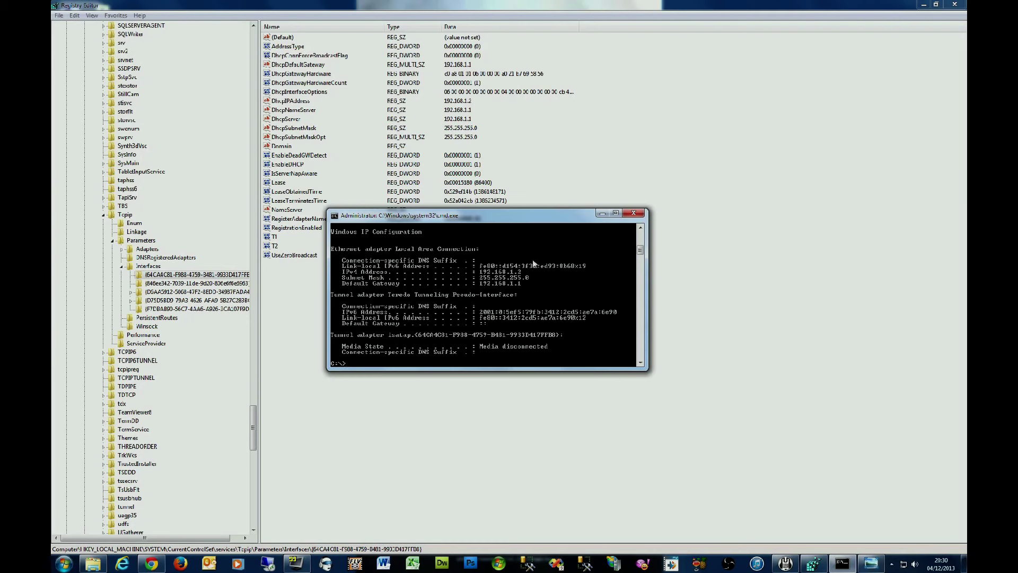
pyautogui.click(634, 212)
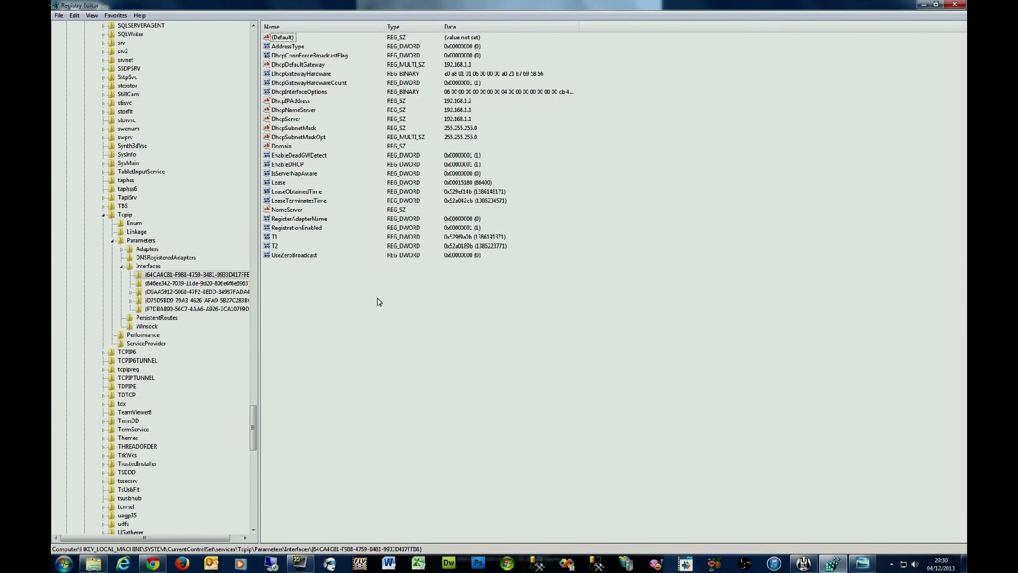
# Step: Create a DWORD (32-bit) value named TcpAckFrequency in the interface key with data 1
pyautogui.rightClick(348, 286)
pyautogui.moveTo(392, 283)
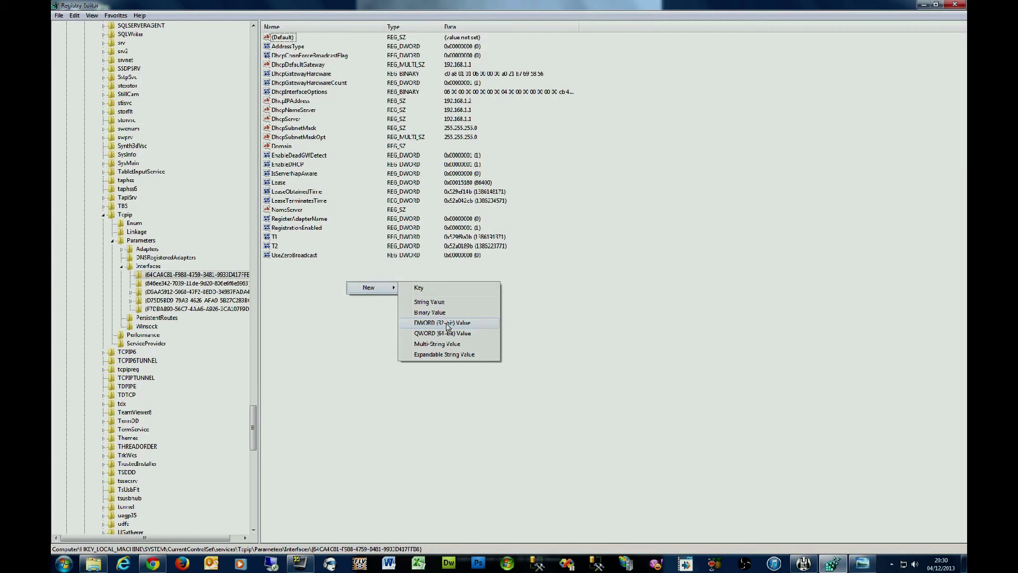
pyautogui.click(465, 324)
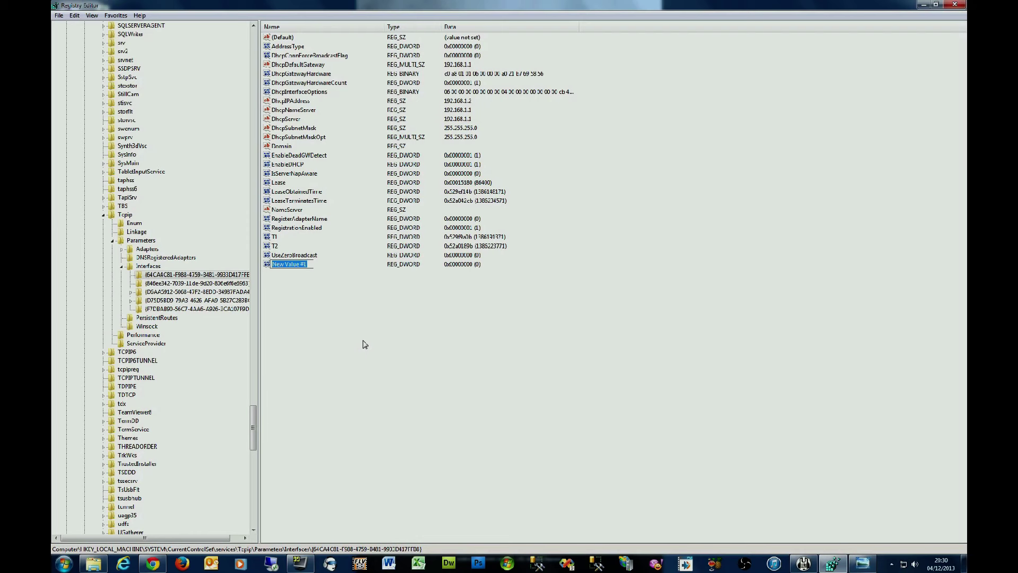
pyautogui.write('TcpAckFrequency')
pyautogui.press('Return')
pyautogui.doubleClick(297, 270)
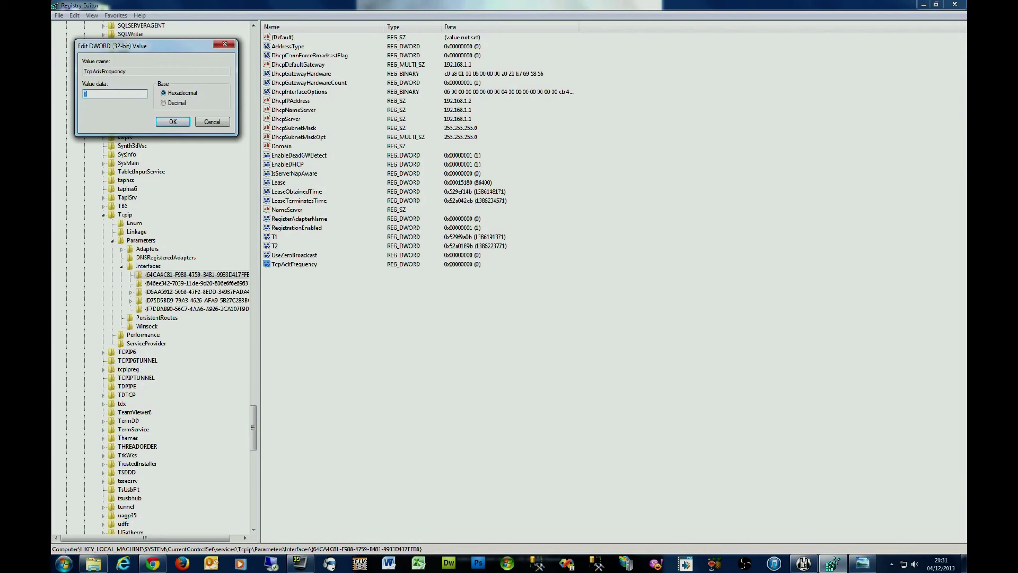
pyautogui.write('1')
pyautogui.click(171, 122)
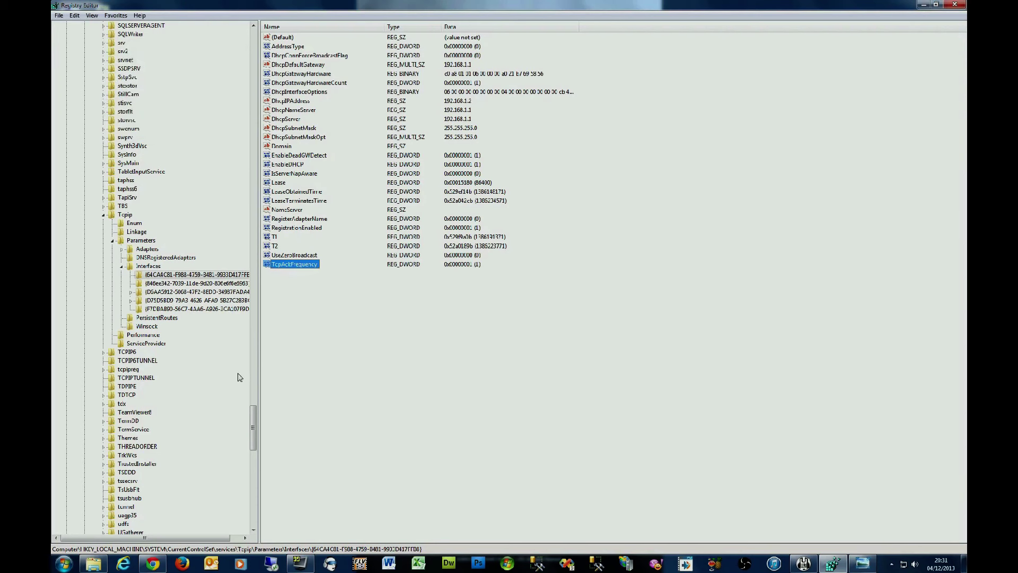
# Step: Create a DWORD (32-bit) value named TCPNoDelay in the same interface key with data 1
pyautogui.rightClick(355, 303)
pyautogui.moveTo(378, 310)
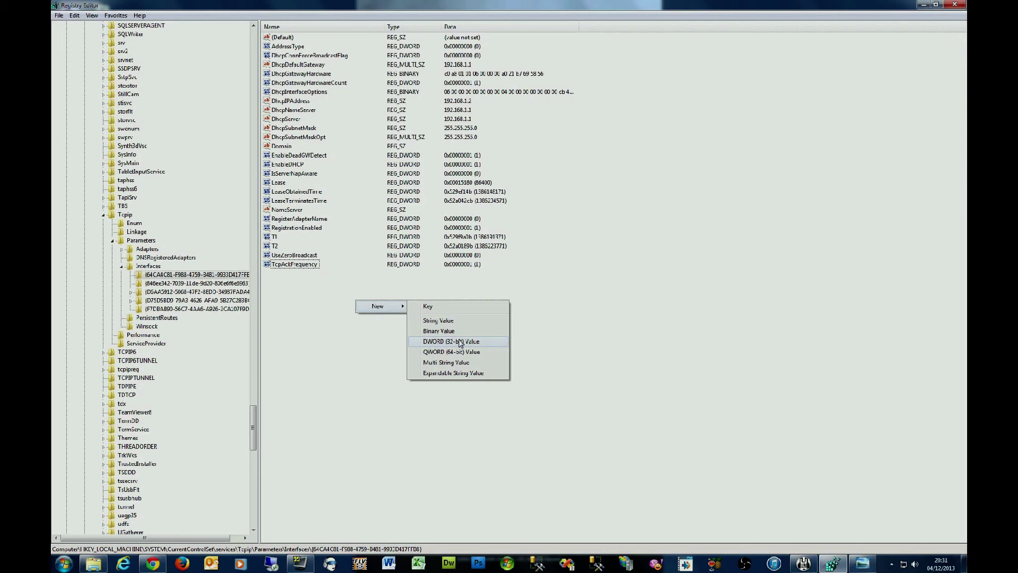
pyautogui.click(459, 342)
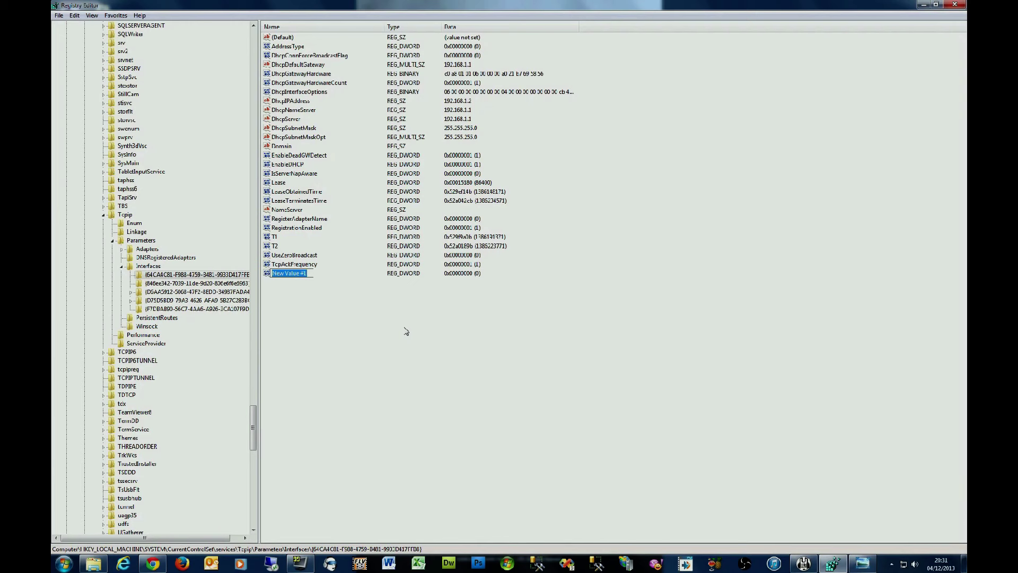
pyautogui.write('TCPNoDelay')
pyautogui.press('Return')
pyautogui.doubleClick(284, 273)
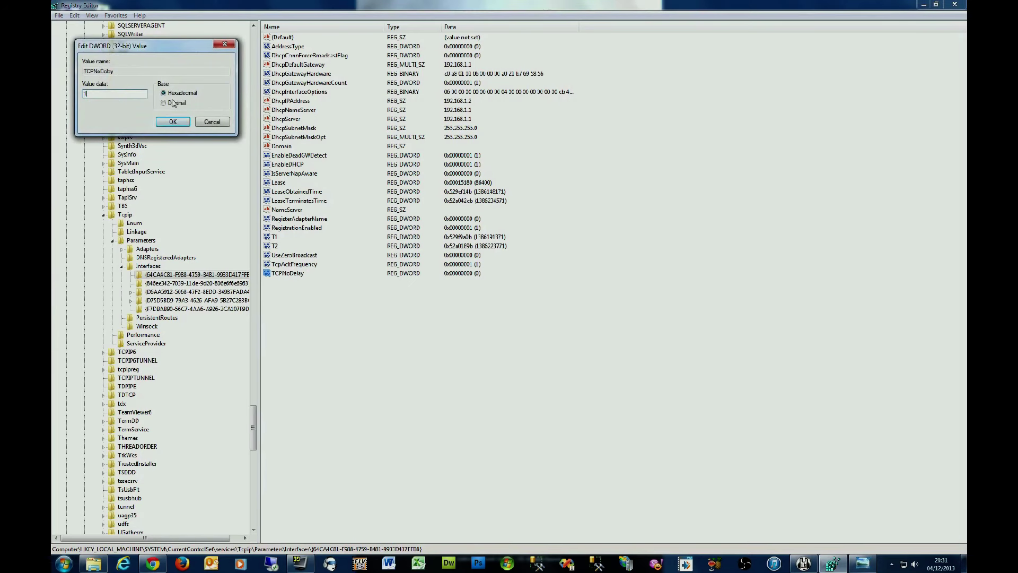
pyautogui.click(173, 122)
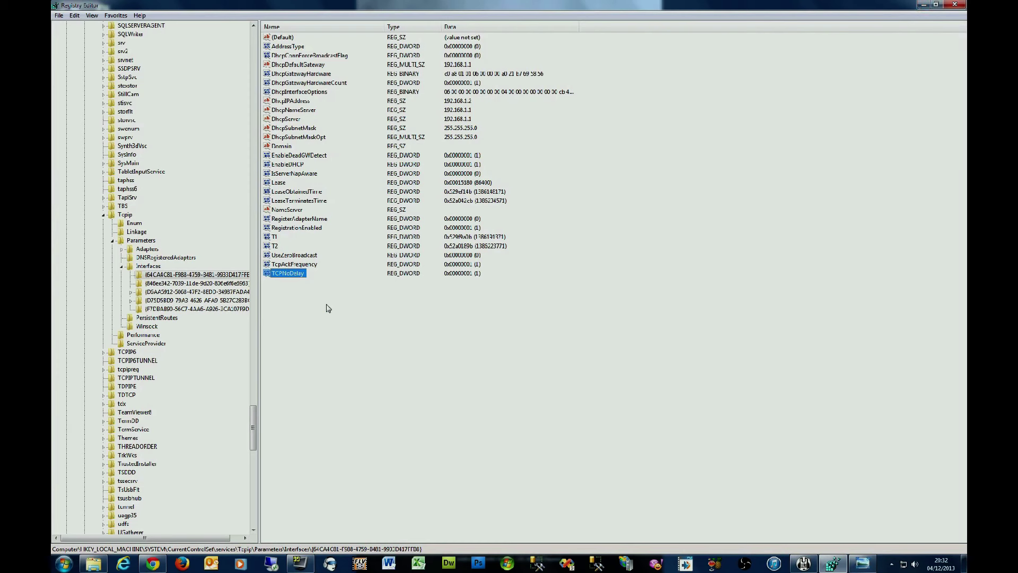
# Step: Deselect the new value and minimise Registry Editor to reveal the FFXIV desktop
pyautogui.click(412, 314)
pyautogui.click(920, 4)
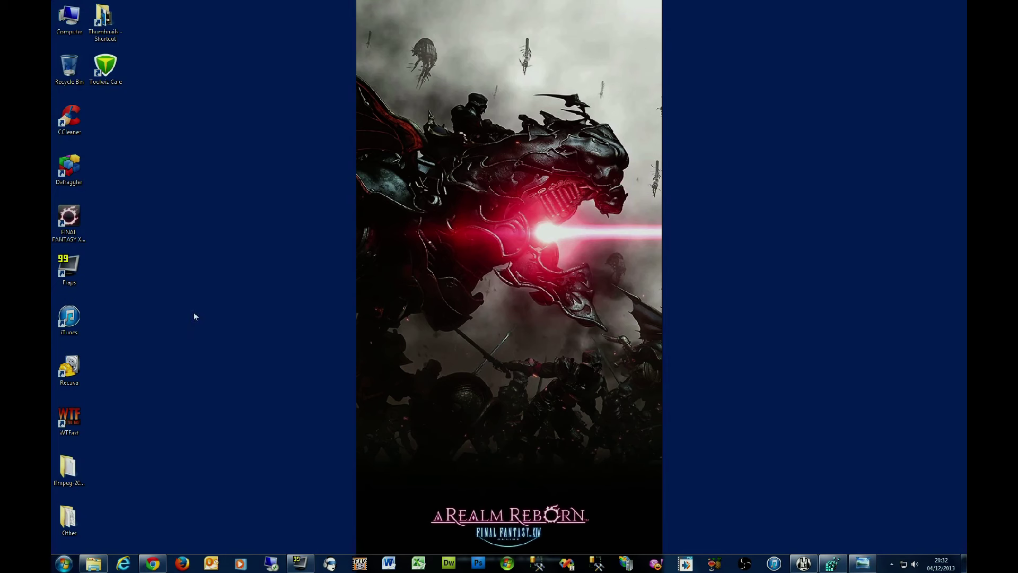
pyautogui.click(74, 557)
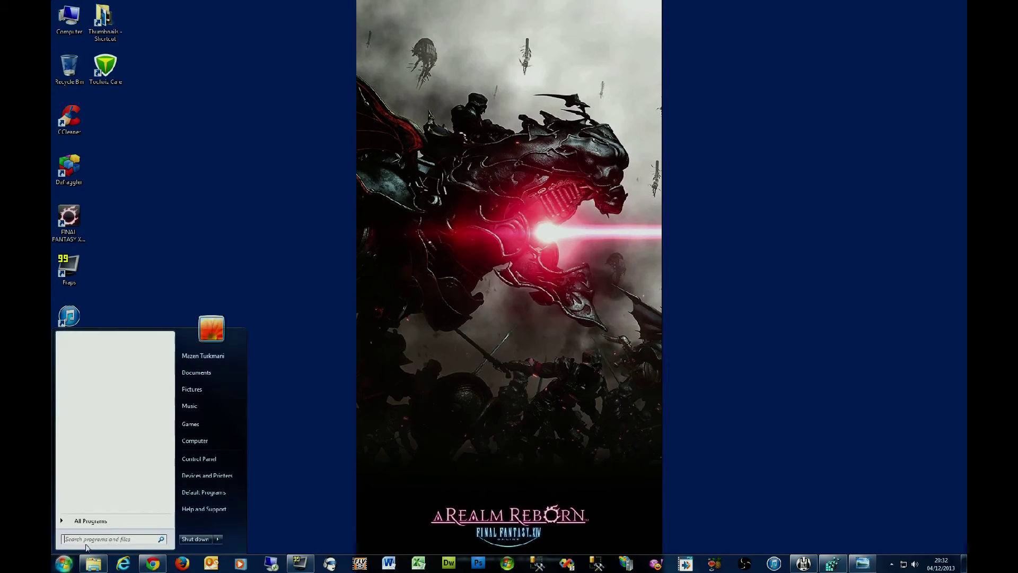
pyautogui.click(213, 459)
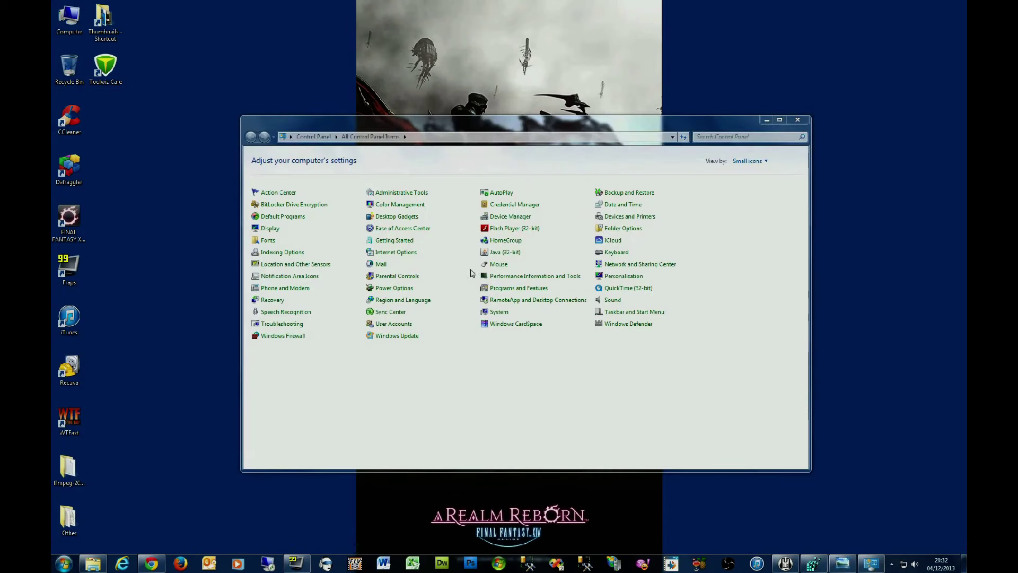
pyautogui.click(616, 265)
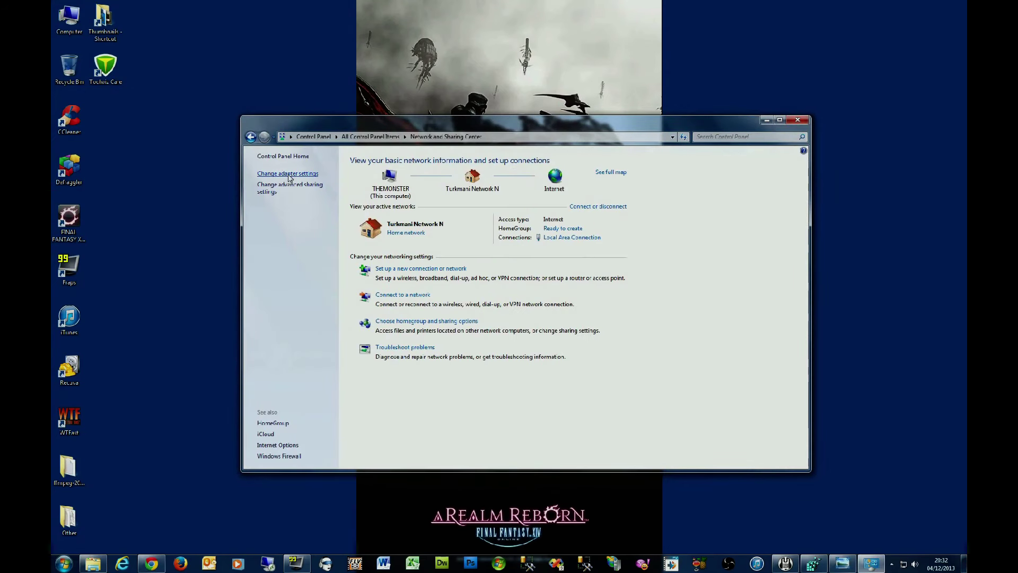
pyautogui.click(288, 174)
pyautogui.rightClick(289, 175)
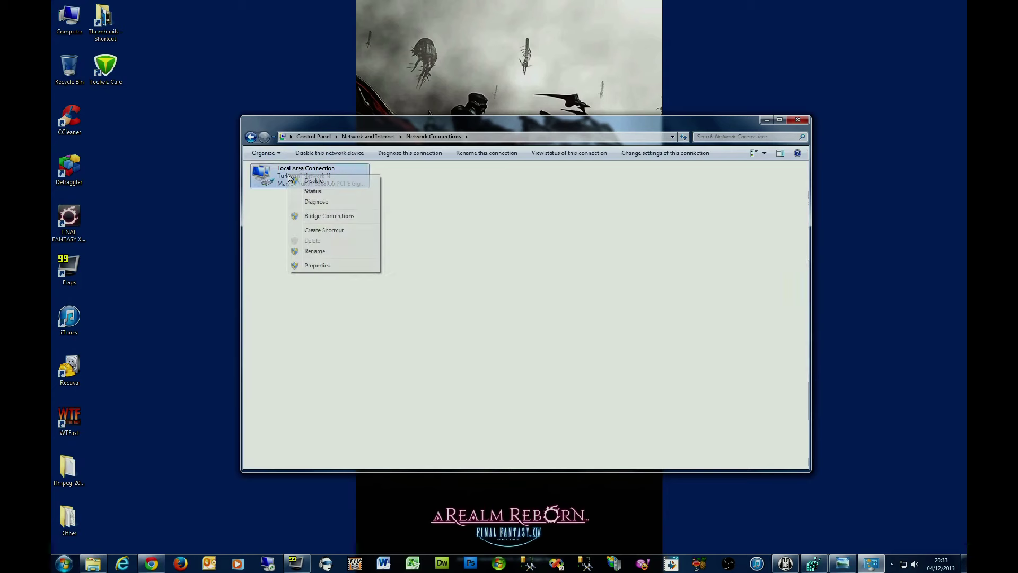
pyautogui.click(341, 270)
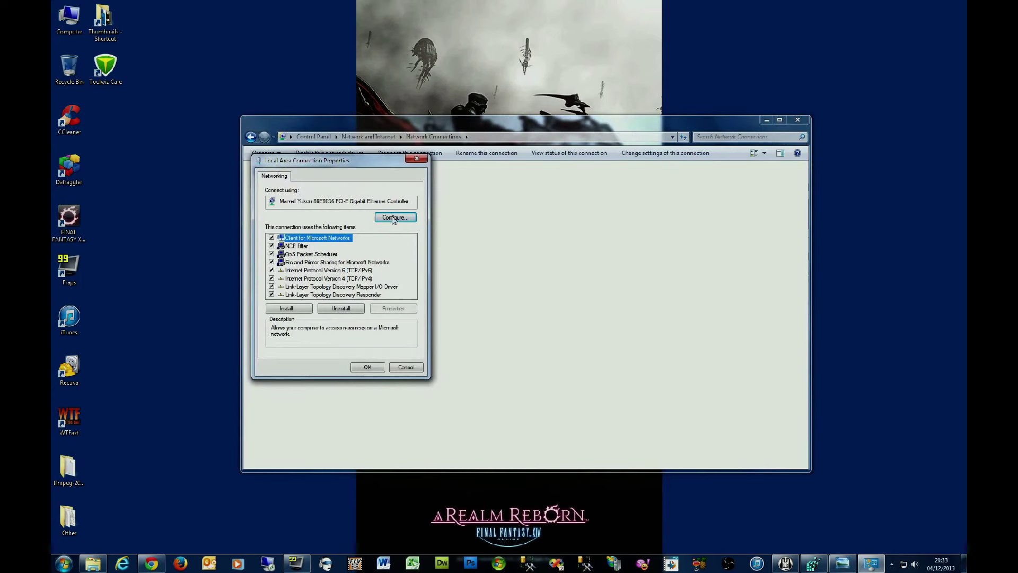
pyautogui.click(394, 218)
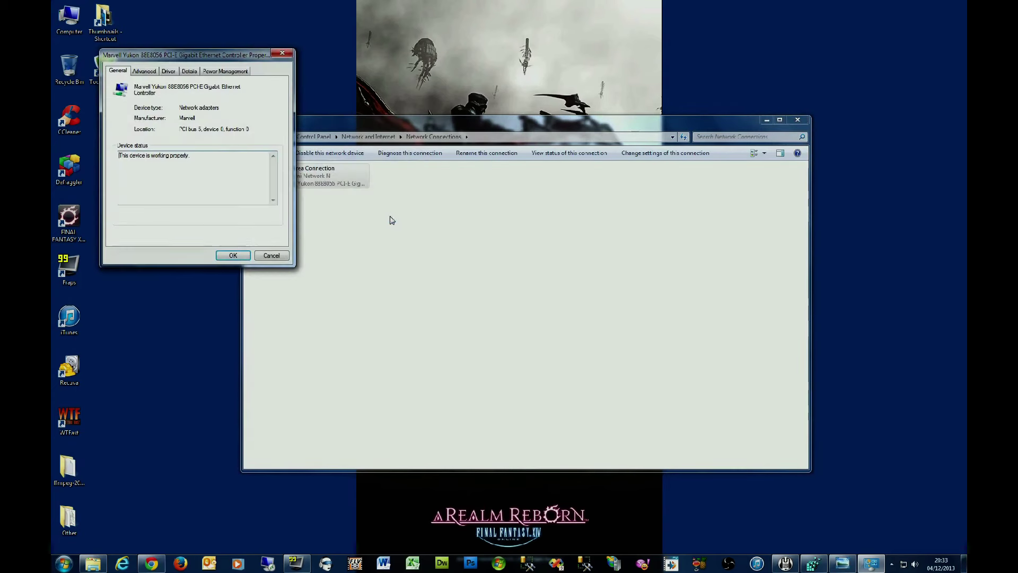
pyautogui.click(150, 73)
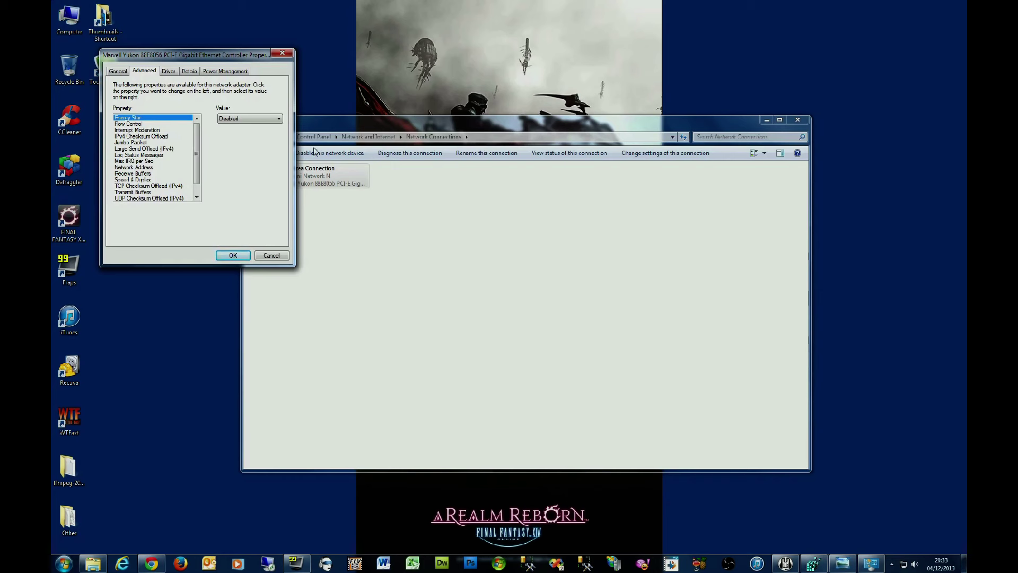
pyautogui.click(146, 124)
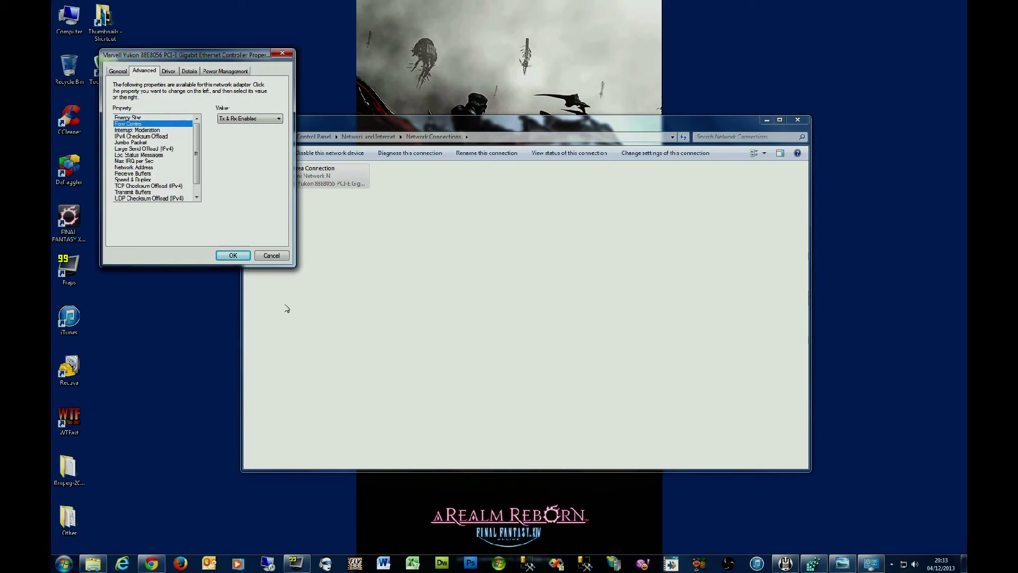
pyautogui.click(282, 53)
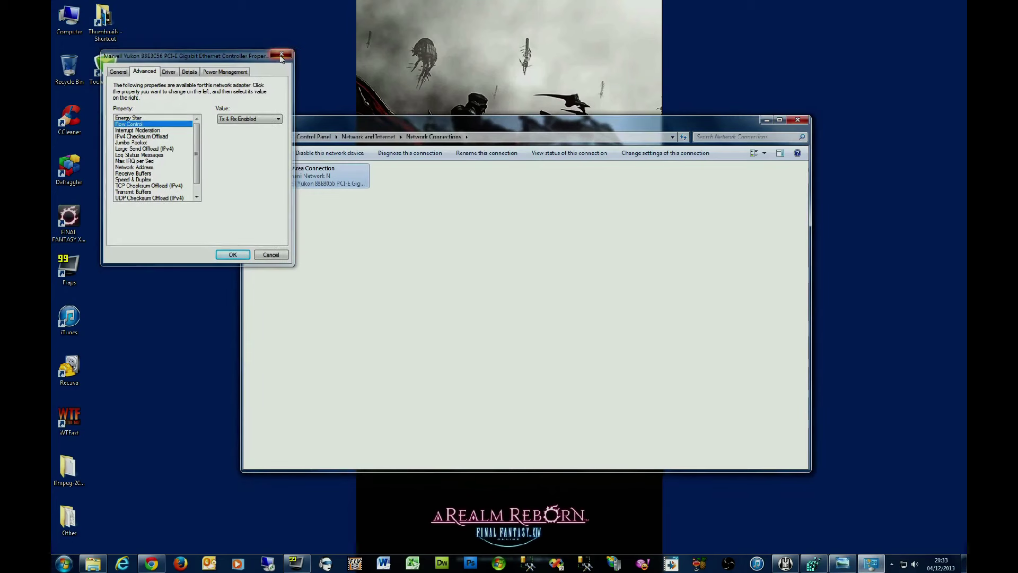
pyautogui.click(798, 120)
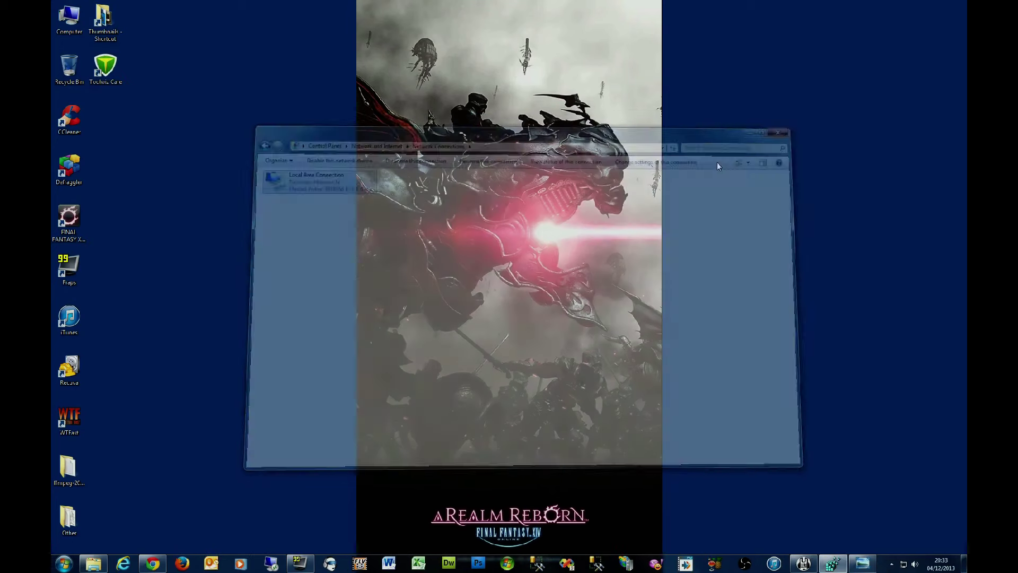
# Step: Bring Chrome back and view the r/ffxiv 'A Fix for Lag/Delay' post, scrolling down
pyautogui.click(153, 563)
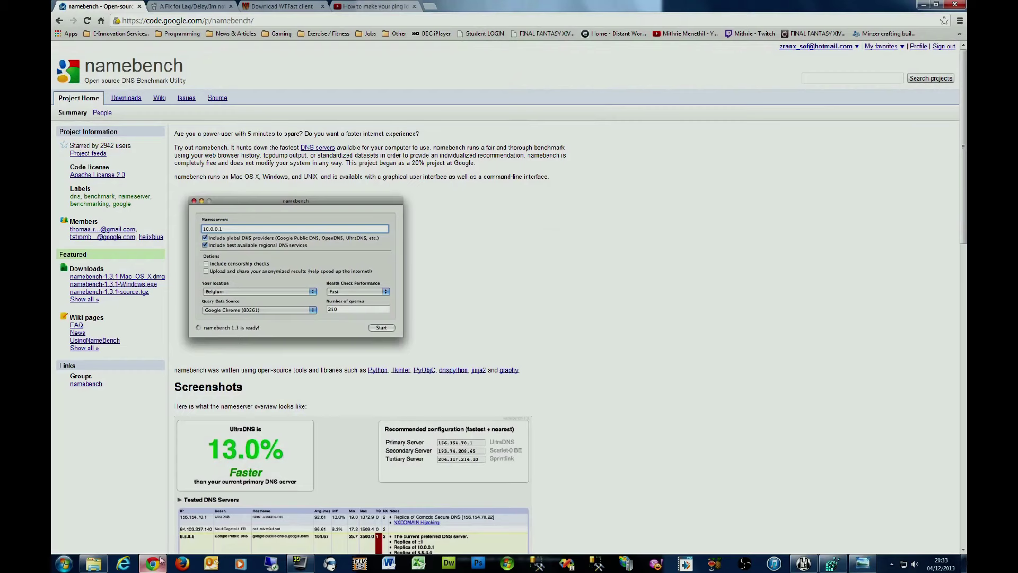
pyautogui.click(196, 6)
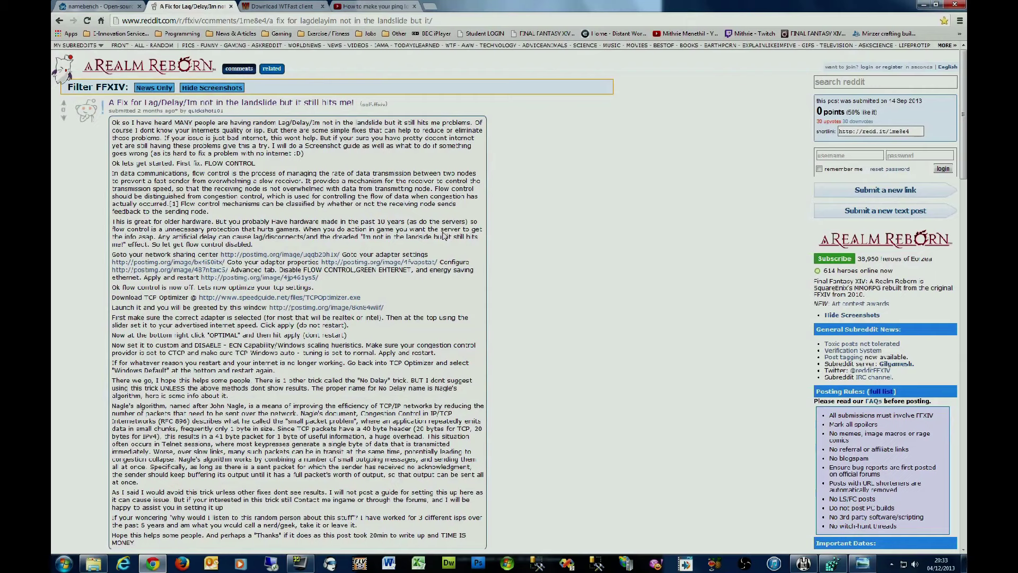
pyautogui.scroll(-1, 420, 224)
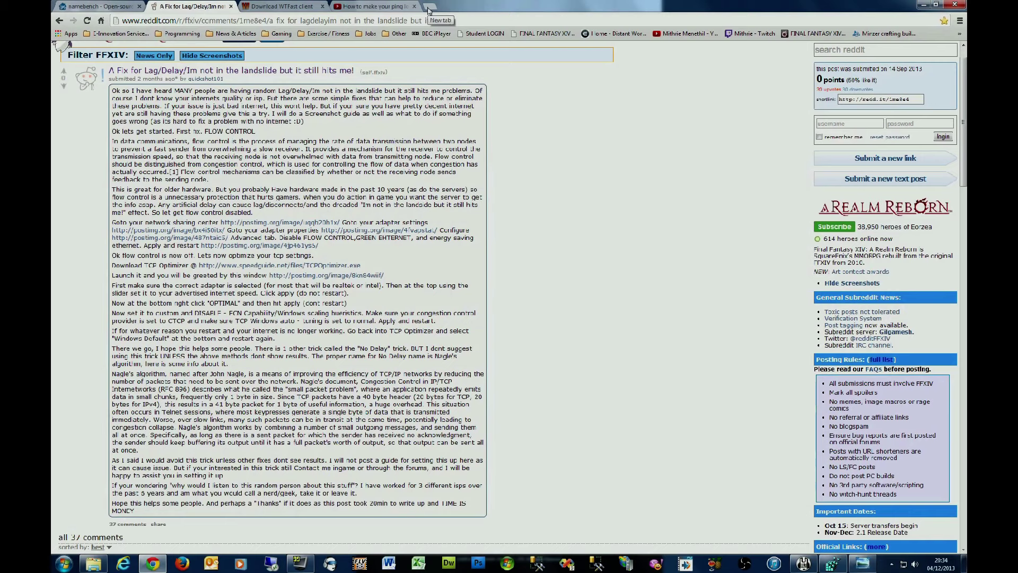
# Step: Open a new Chrome tab and load youtube.com
pyautogui.click(429, 8)
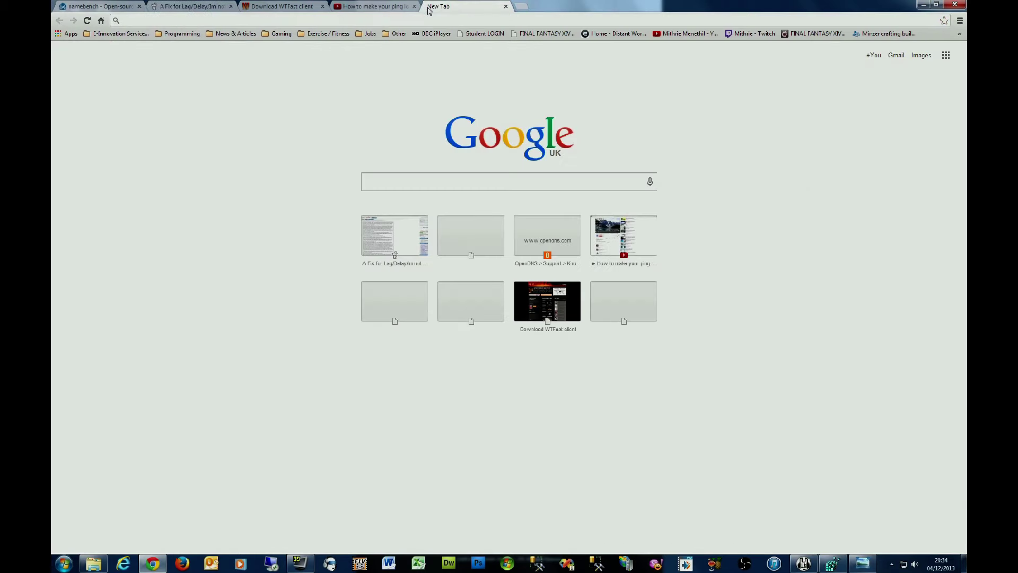
pyautogui.write('youtube.com')
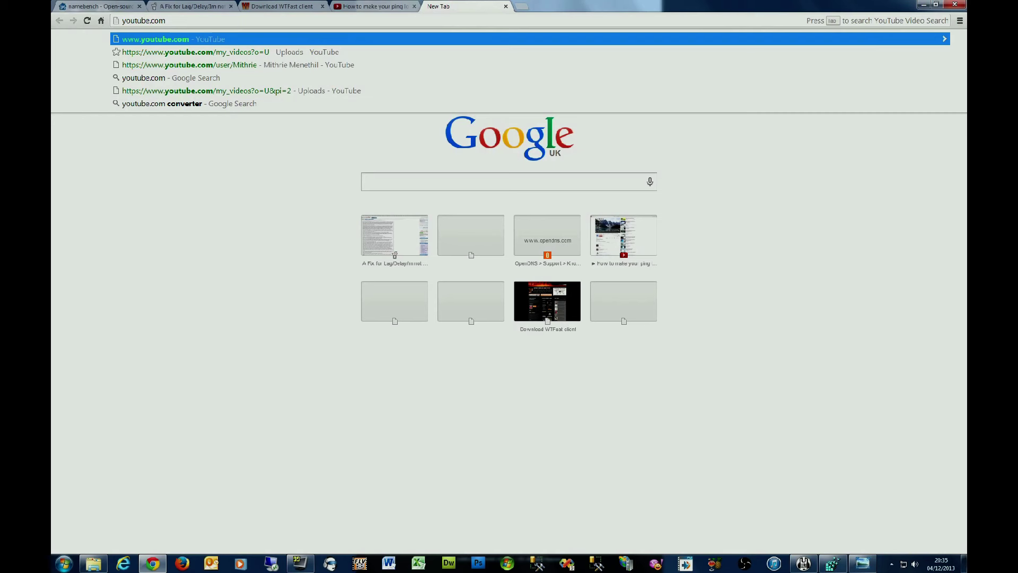
pyautogui.press('Return')
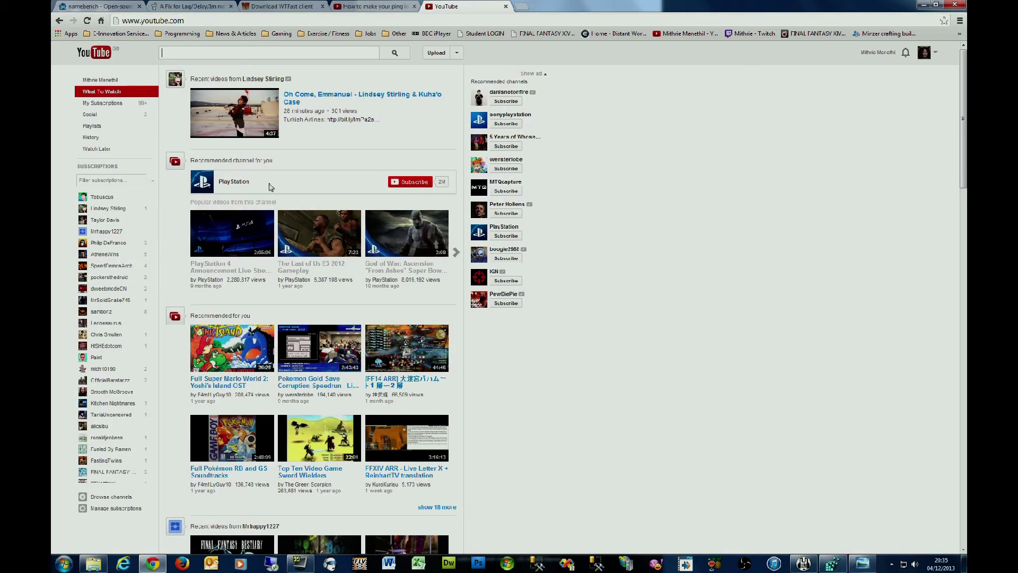
# Step: Go to the FFXIV let's-play channel page and play its featured trailer video
pyautogui.click(104, 86)
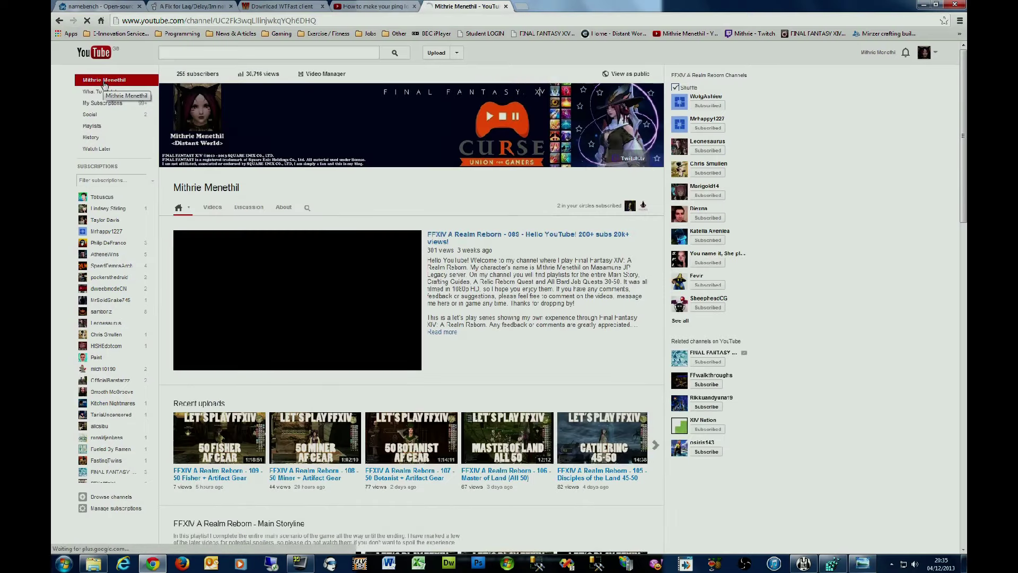
pyautogui.scroll(-3, 523, 253)
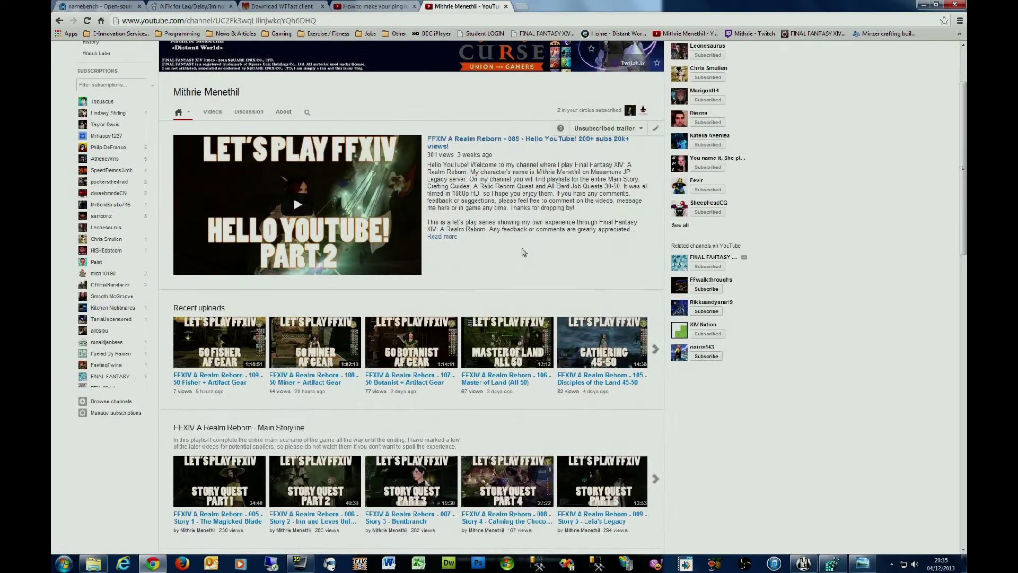
pyautogui.scroll(3, 312, 251)
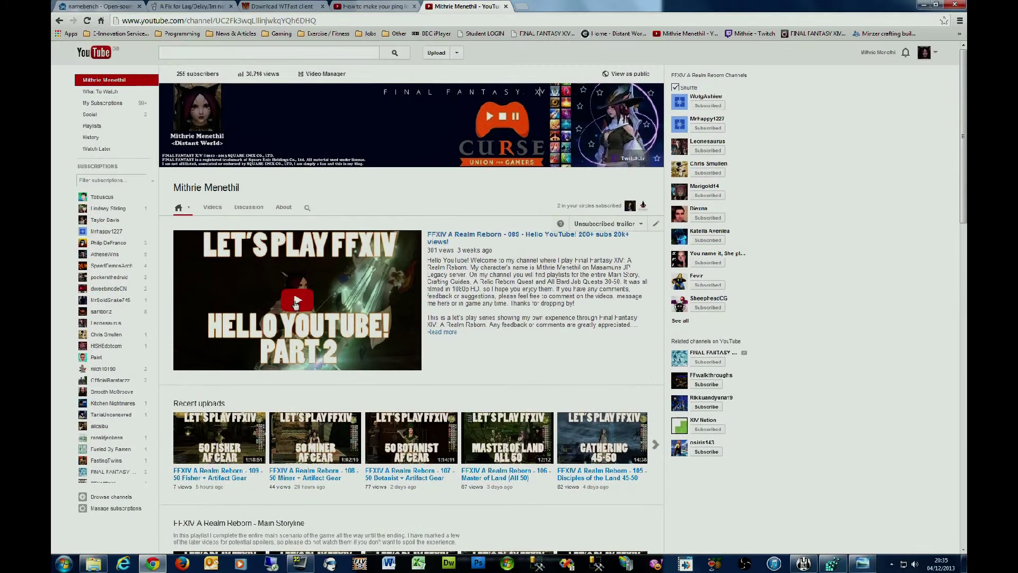
pyautogui.click(296, 302)
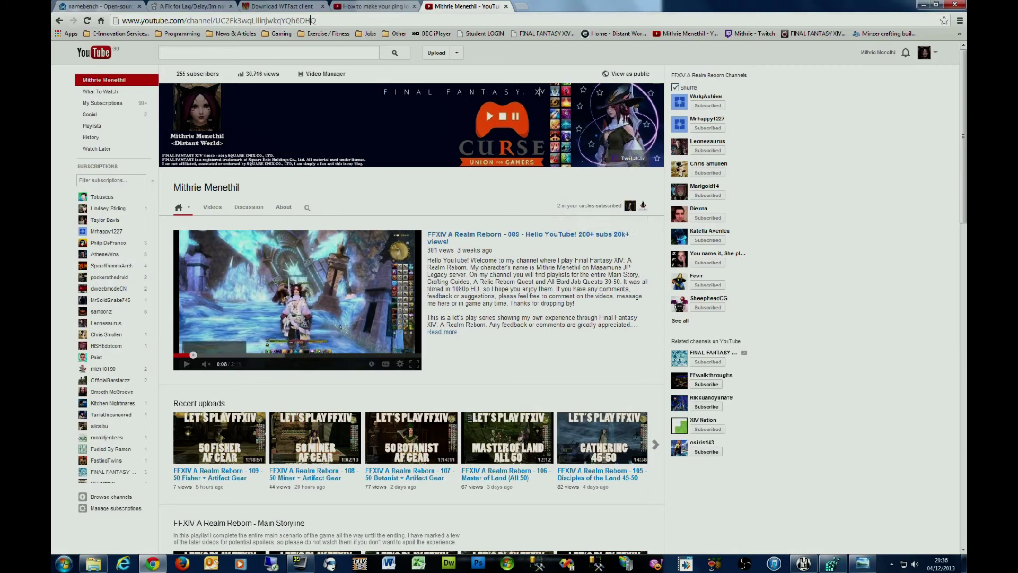
pyautogui.hotkey('ctrl', 'l')
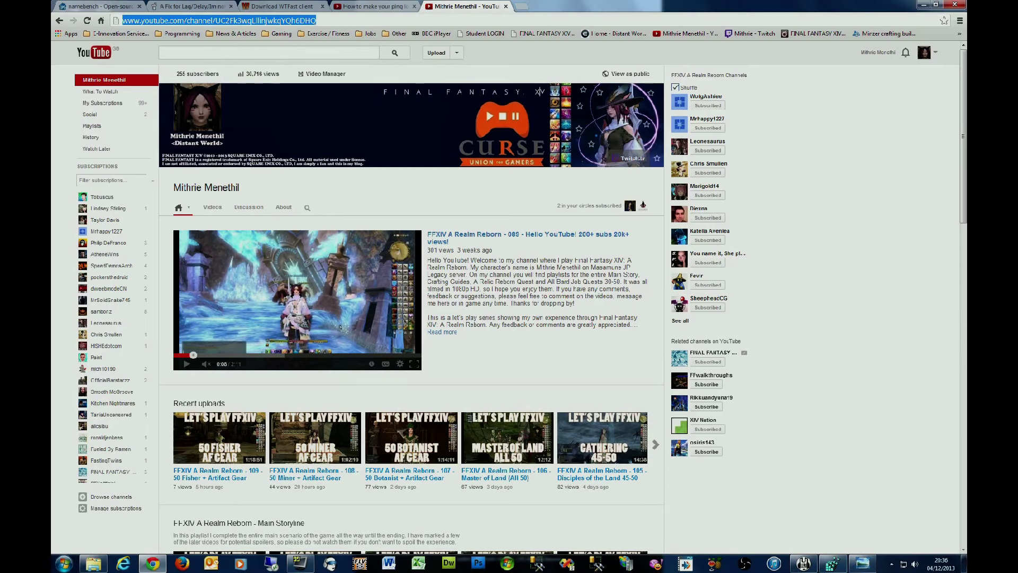
# Step: Load the Google homepage and search for 'speed test'
pyautogui.write('google.com')
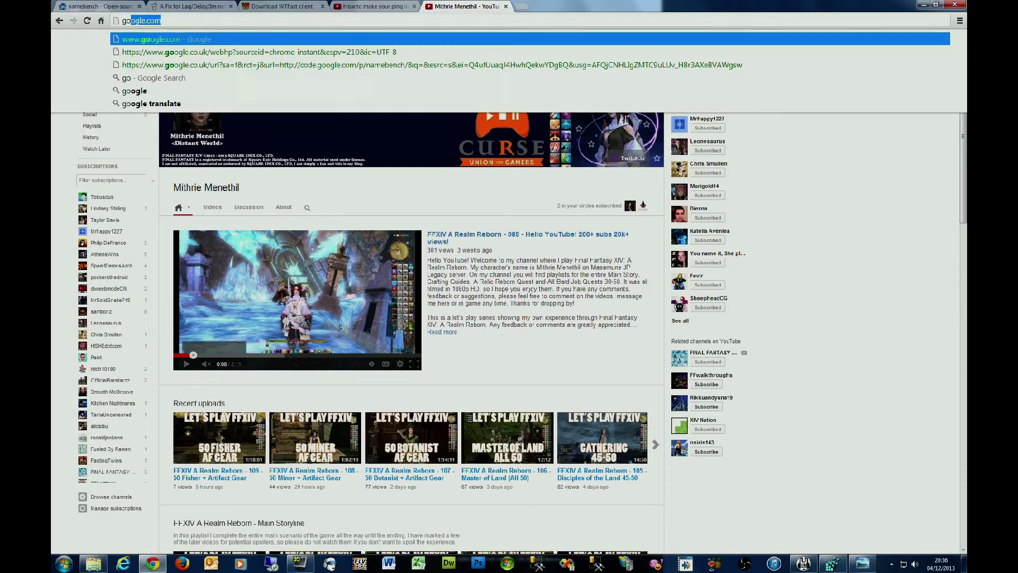
pyautogui.press('Return')
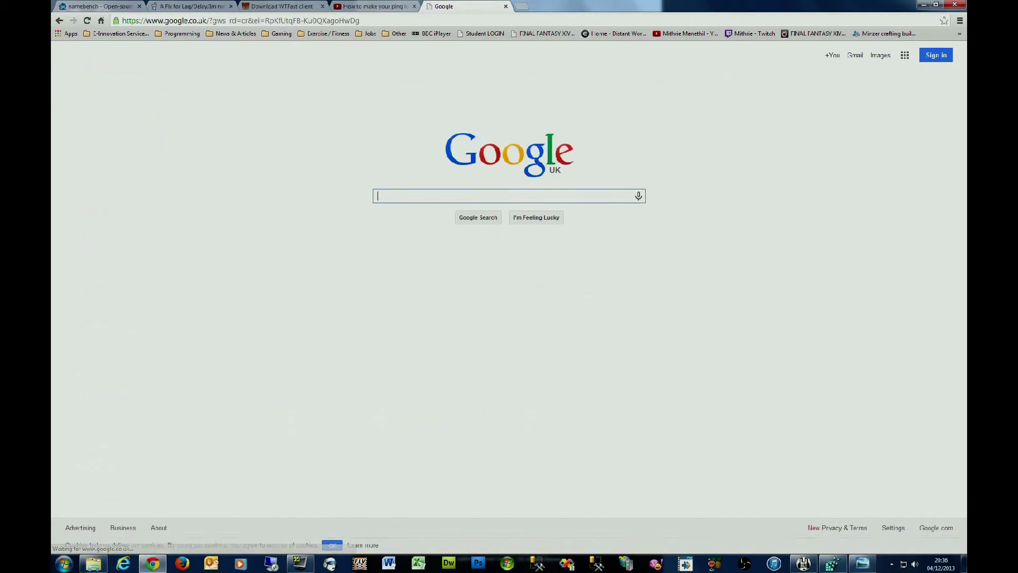
pyautogui.write('speed')
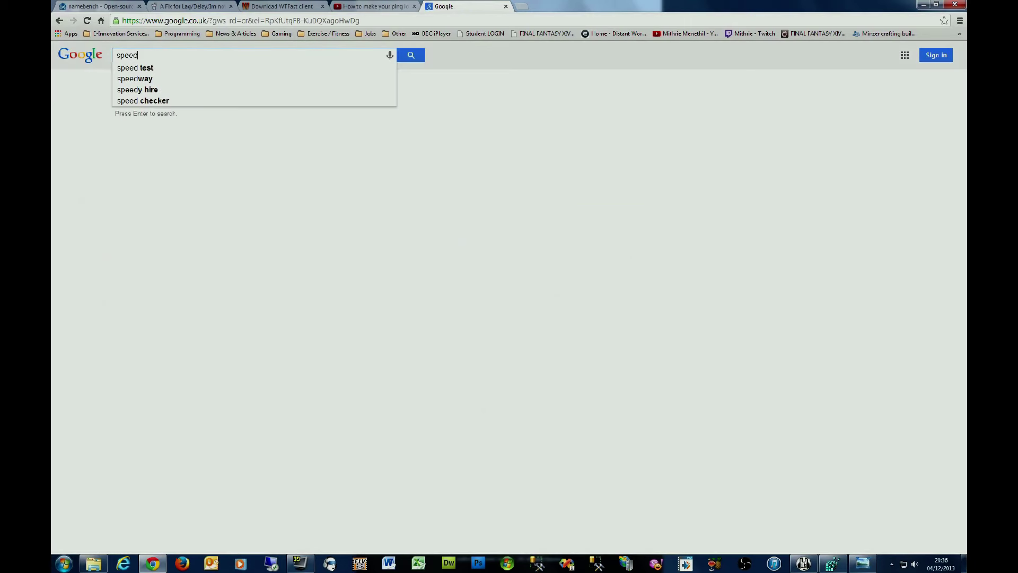
pyautogui.write(' test')
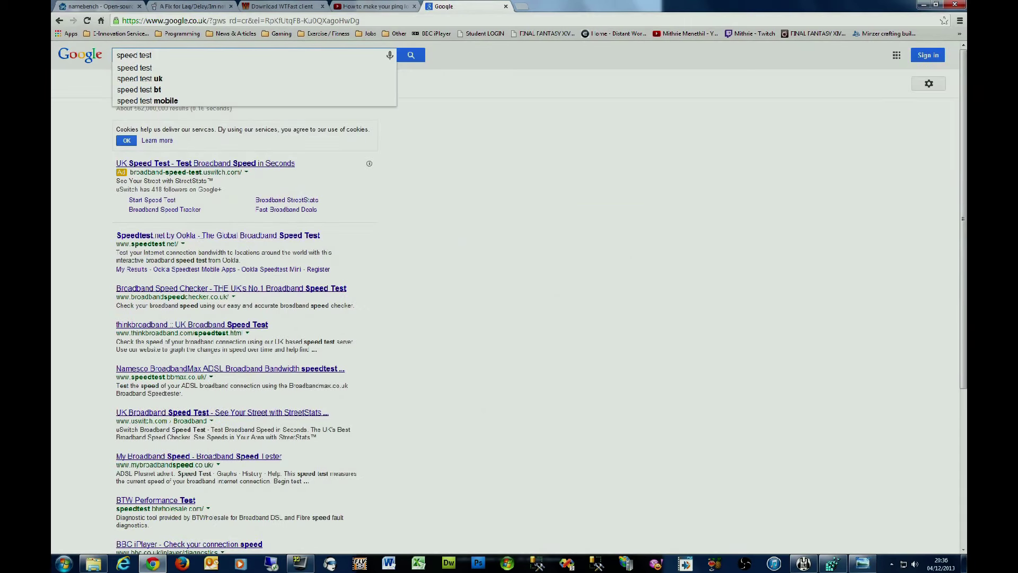
pyautogui.press('Return')
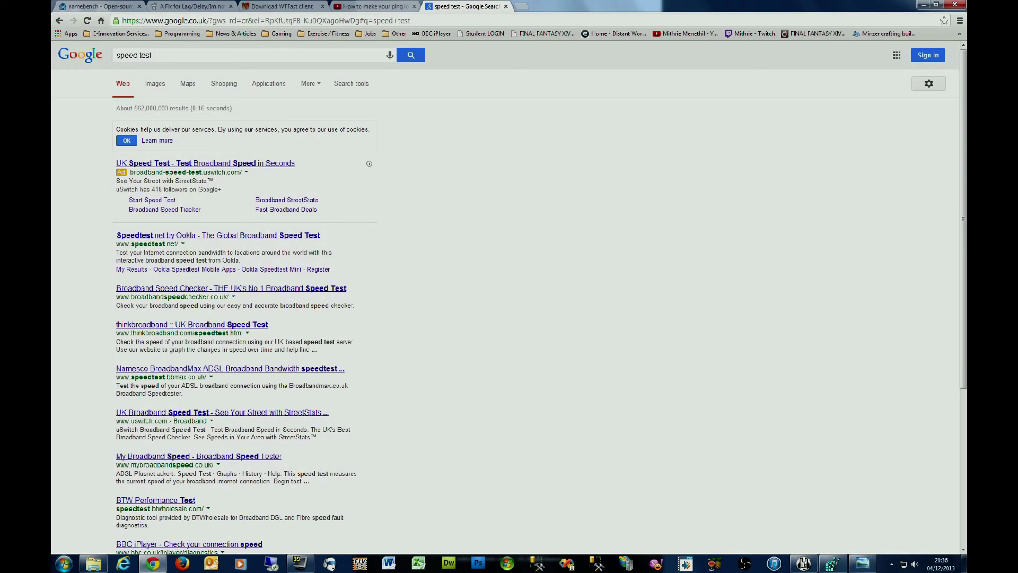
# Step: Replace the query with 'namebench' and run the search
pyautogui.click(152, 55)
pyautogui.hotkey('ctrl', 'a')
pyautogui.write('na')
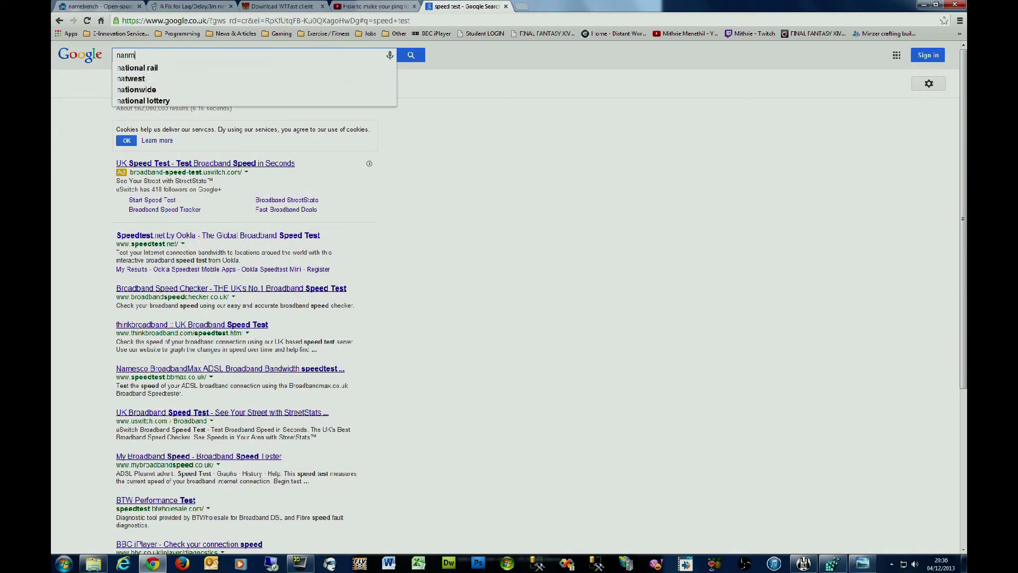
pyautogui.write('mebench')
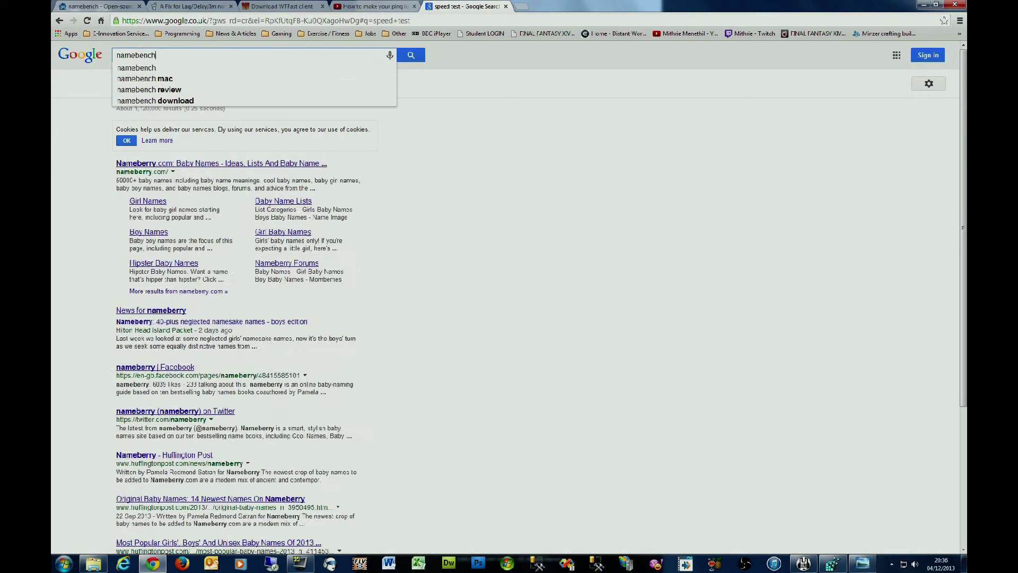
pyautogui.press('Return')
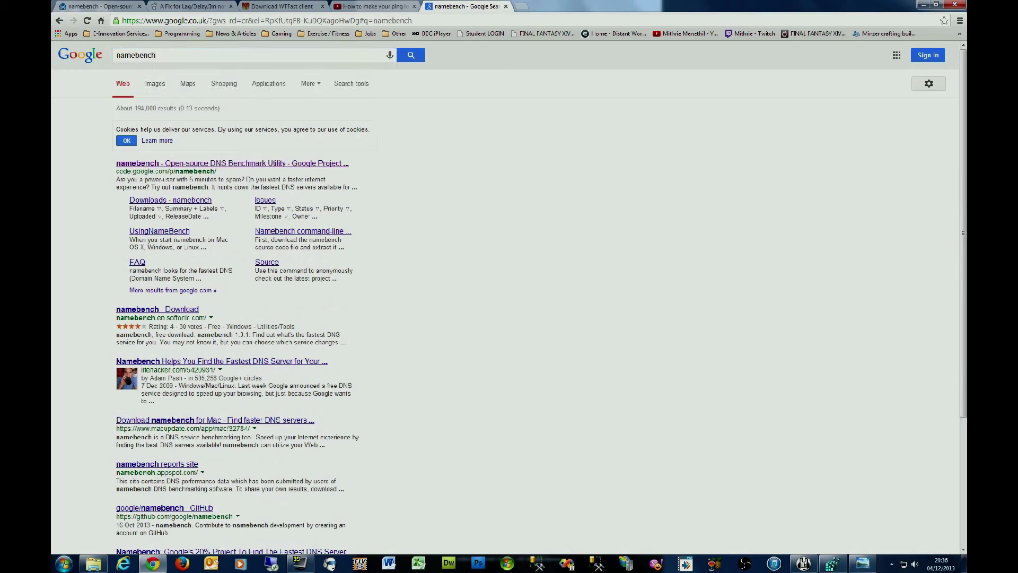
# Step: Switch to the namebench project tab and scroll through its sample DNS benchmark screenshots
pyautogui.click(99, 6)
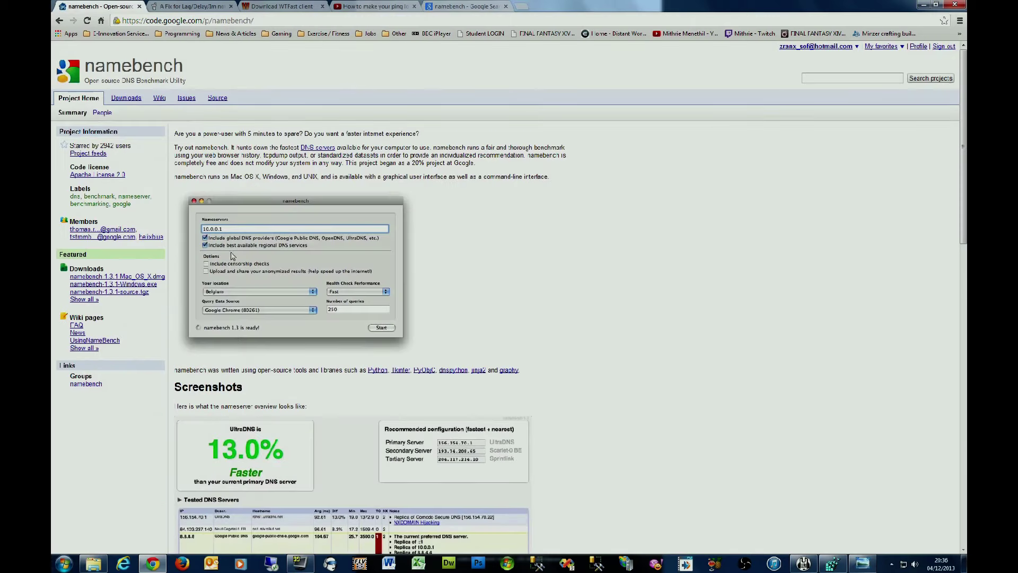
pyautogui.scroll(-1, 268, 248)
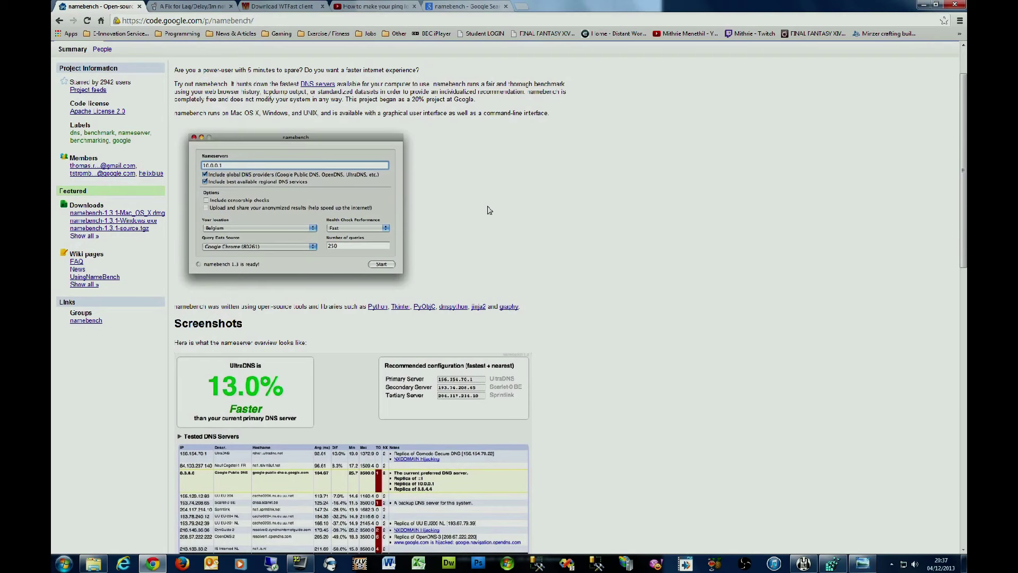
pyautogui.scroll(-1, 488, 211)
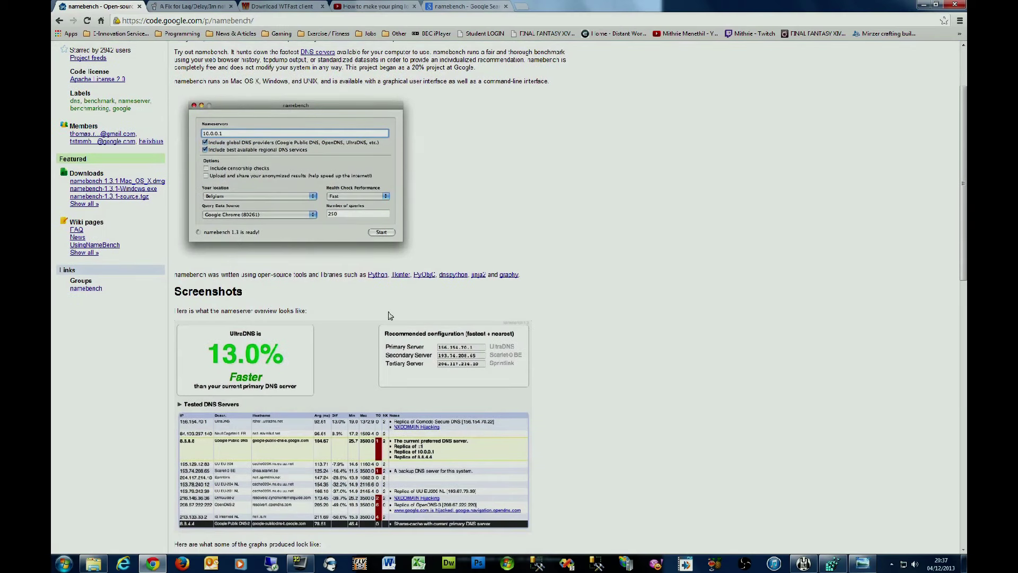
pyautogui.scroll(-2, 392, 311)
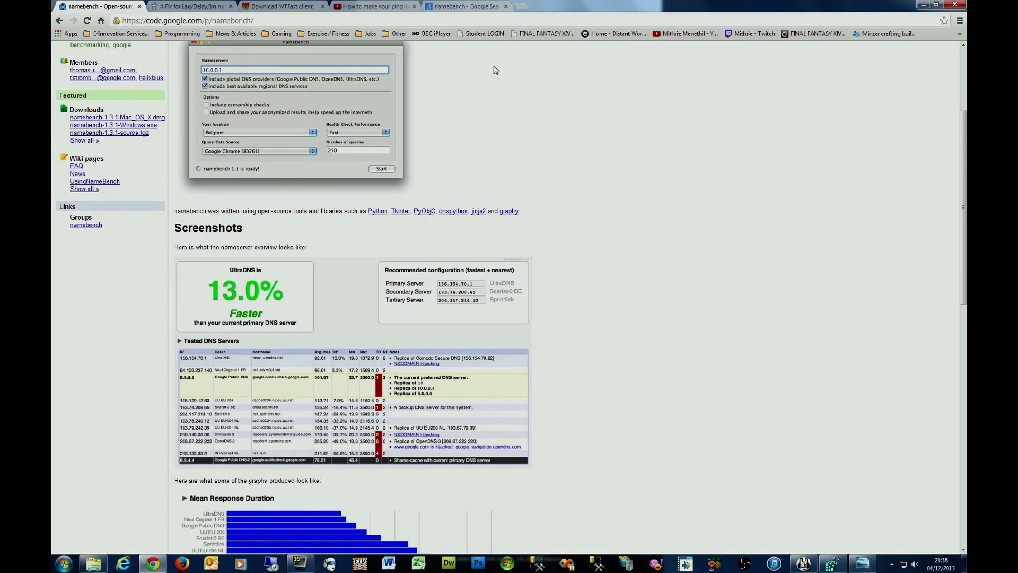
pyautogui.click(523, 6)
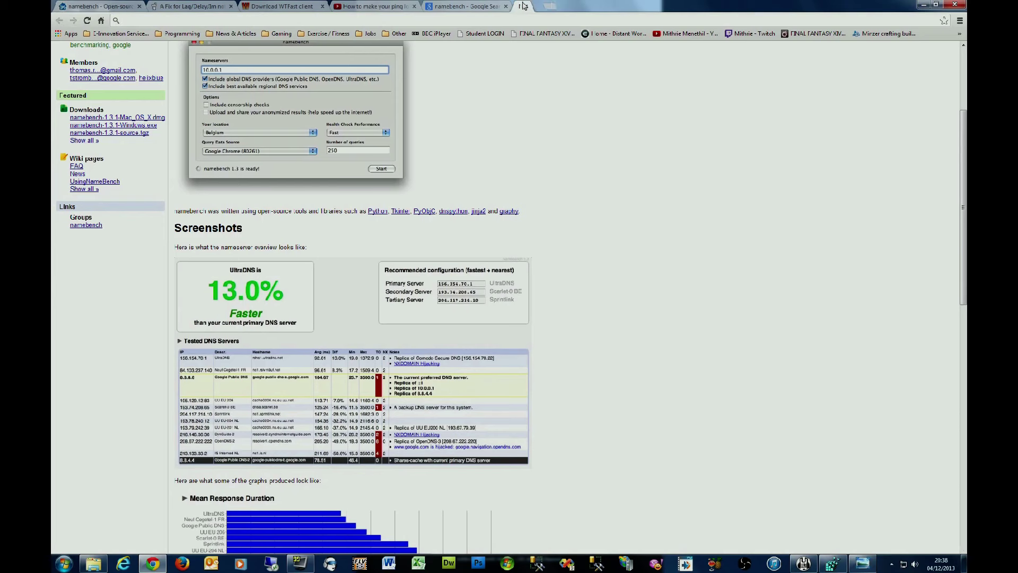
# Step: Go to the router login page, sign in with the router credentials, and open Basic Settings
pyautogui.write('routerlogin.net')
pyautogui.press('Return')
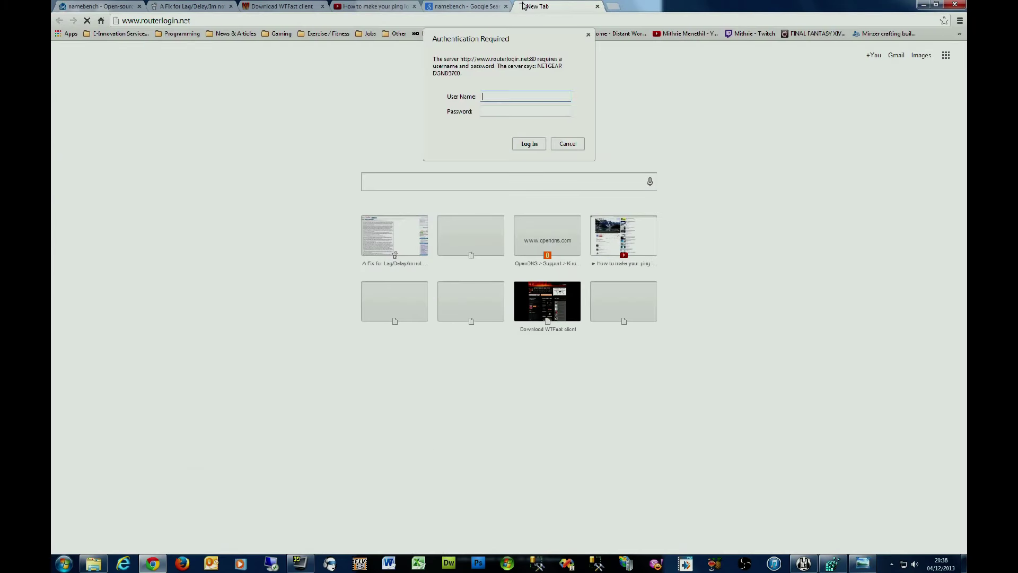
pyautogui.write('admin')
pyautogui.press('Tab')
pyautogui.write('passw')
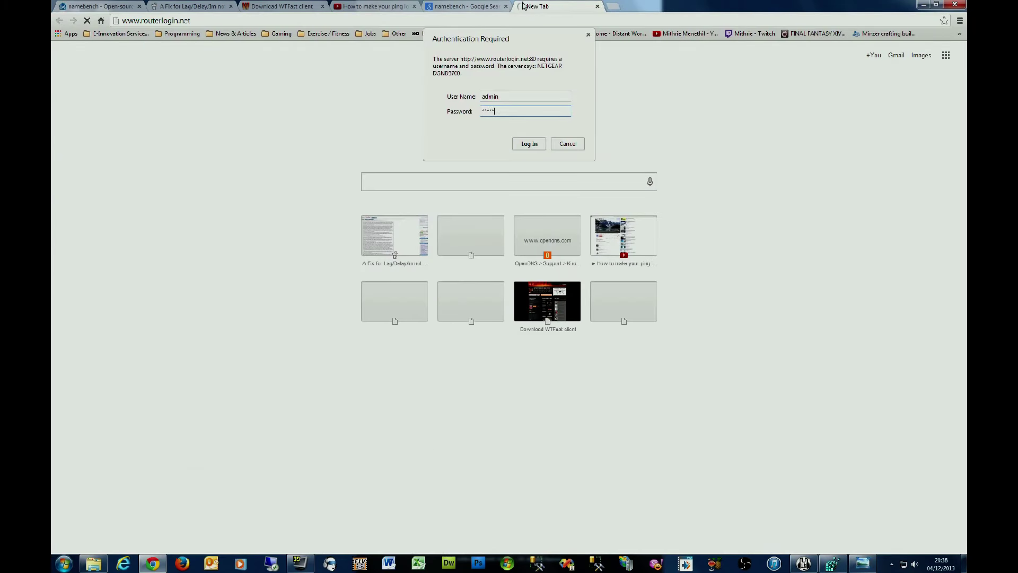
pyautogui.press('Return')
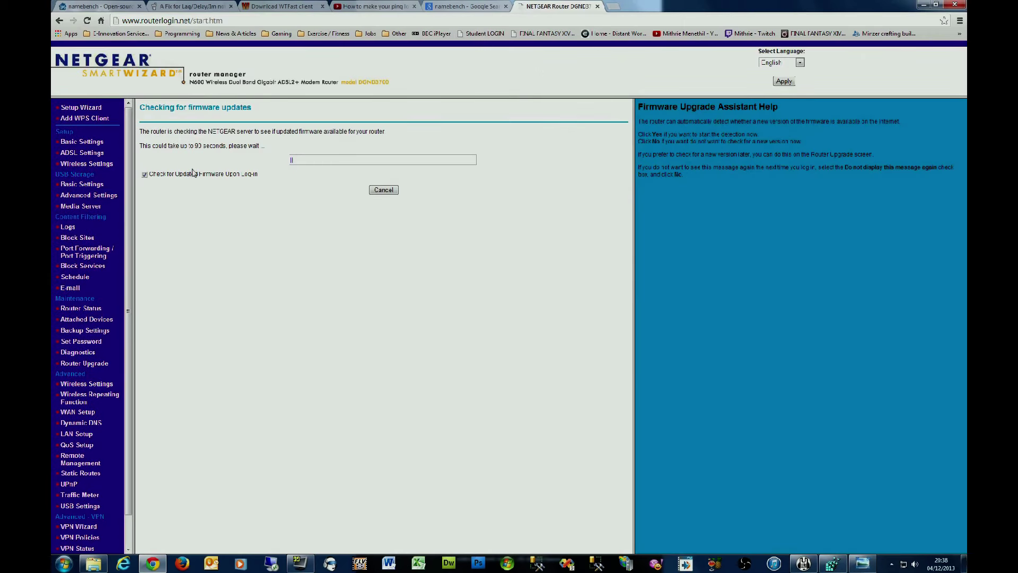
pyautogui.click(83, 142)
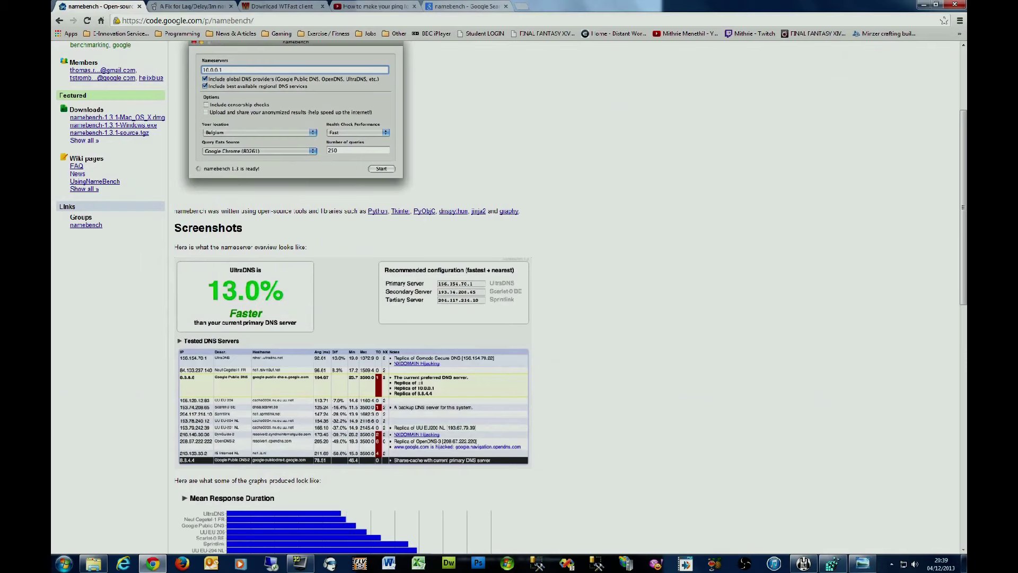
# Step: Close the namebench, Google search and Reddit lag-fix tabs, leaving the YouTube ping video showing
pyautogui.click(139, 6)
pyautogui.click(415, 7)
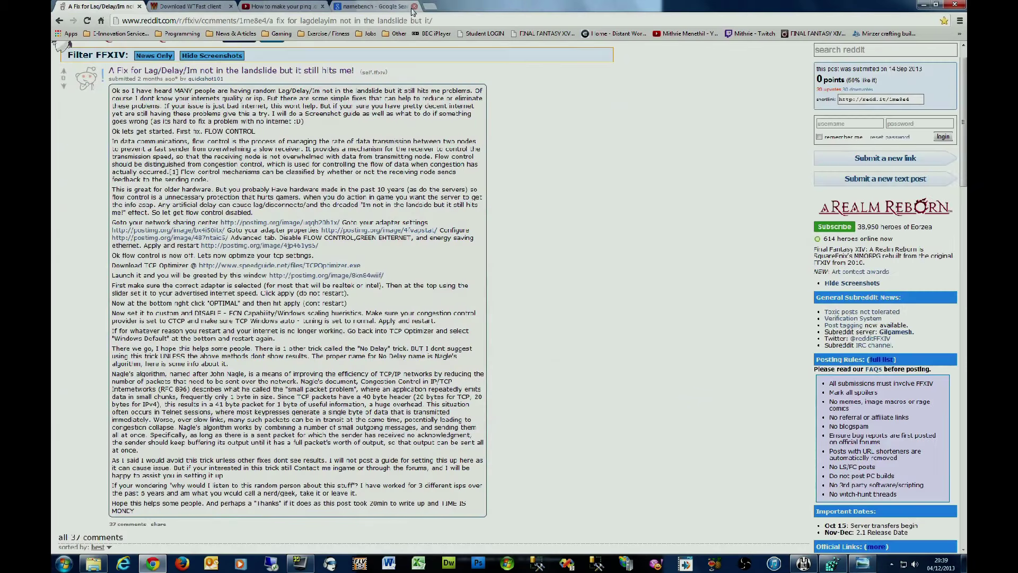
pyautogui.click(139, 7)
pyautogui.click(140, 6)
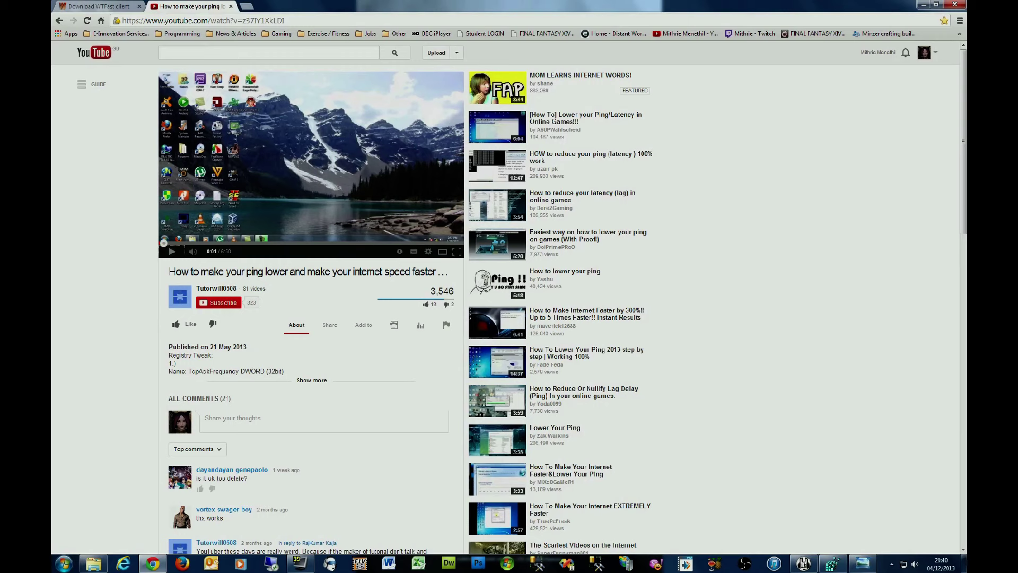
# Step: Close the YouTube 'How to make your ping lower' video tab, leaving the WTFast page open
pyautogui.click(230, 7)
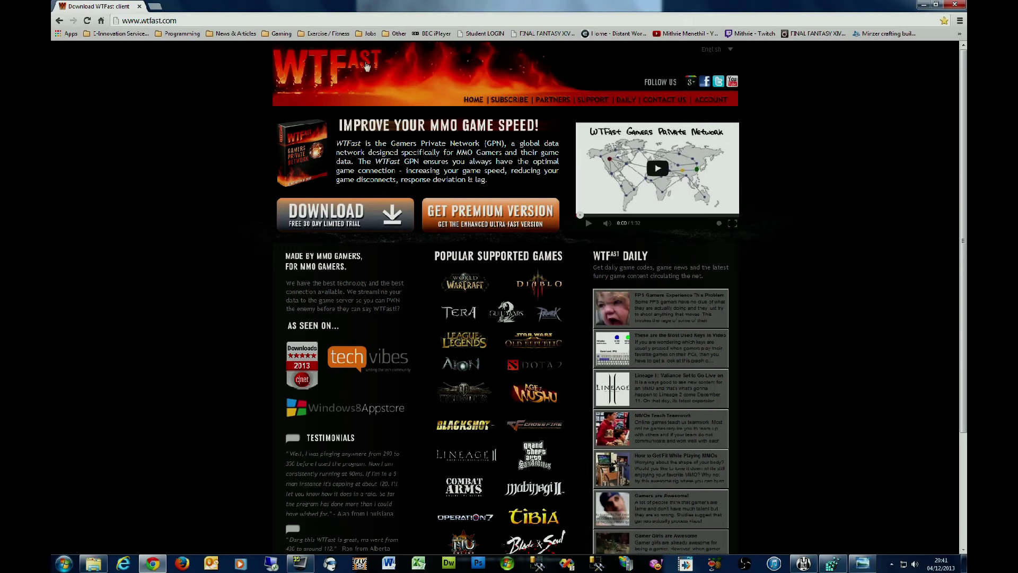
# Step: Close Chrome, quit the running WTFast session from its tray icon, and relaunch WTFast from the desktop
pyautogui.click(140, 6)
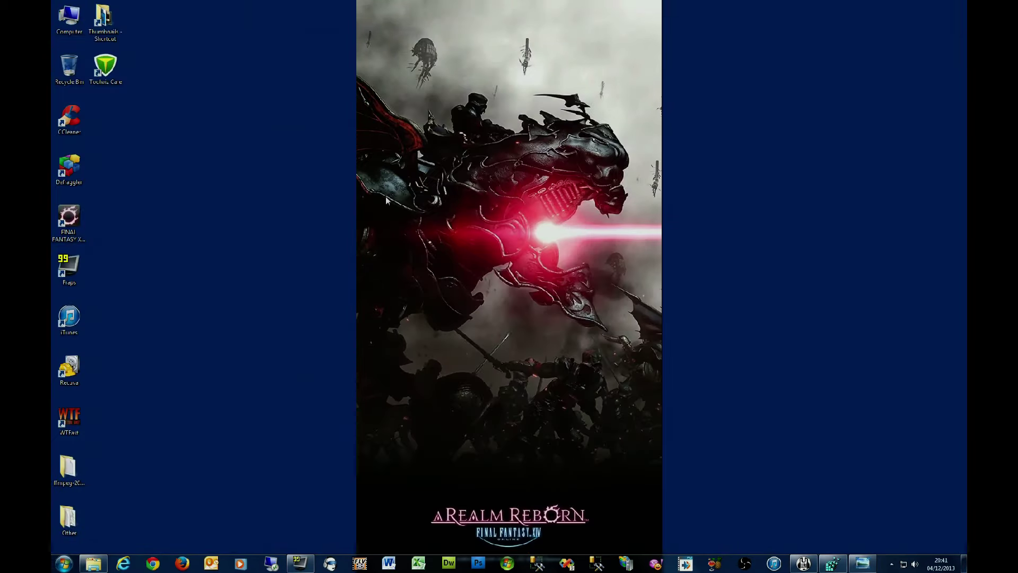
pyautogui.click(891, 564)
pyautogui.rightClick(914, 502)
pyautogui.click(914, 502)
pyautogui.rightClick(915, 502)
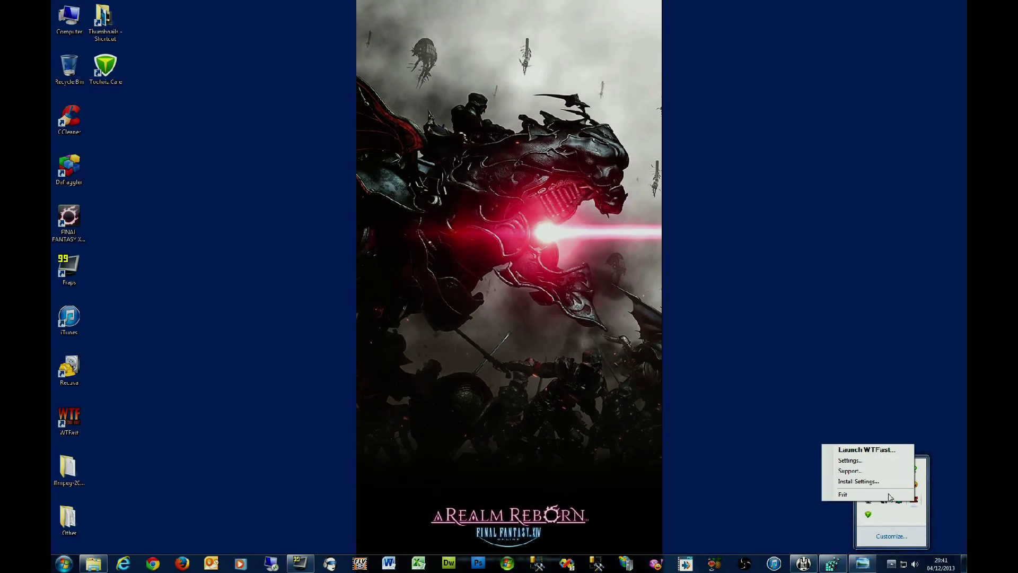
pyautogui.click(866, 449)
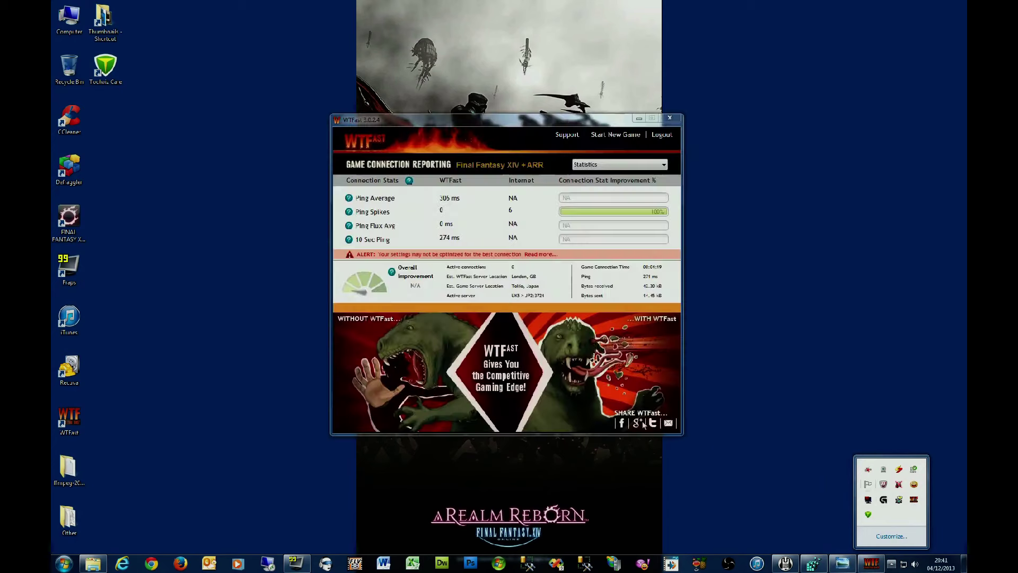
pyautogui.click(662, 122)
pyautogui.click(514, 315)
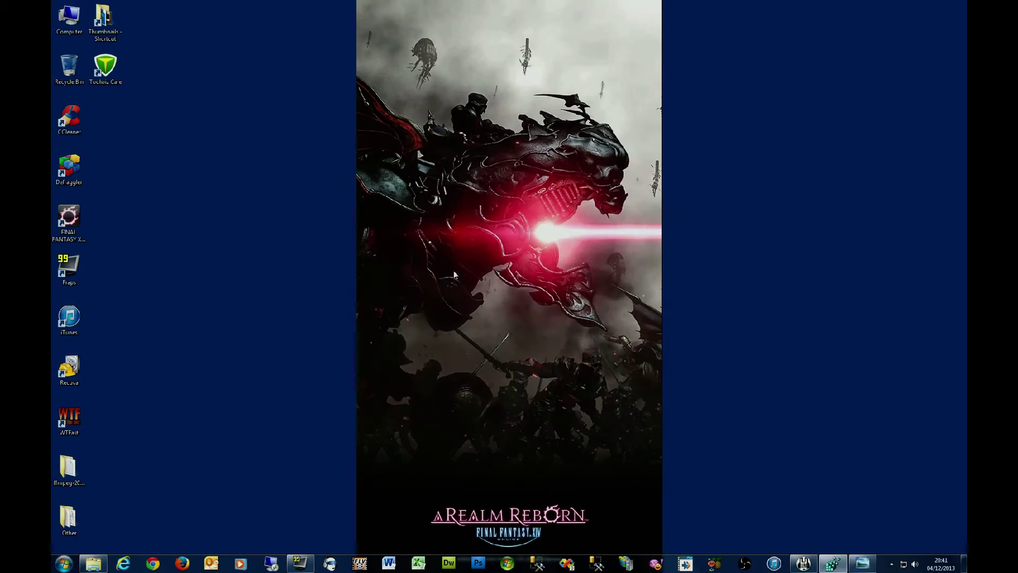
pyautogui.doubleClick(75, 418)
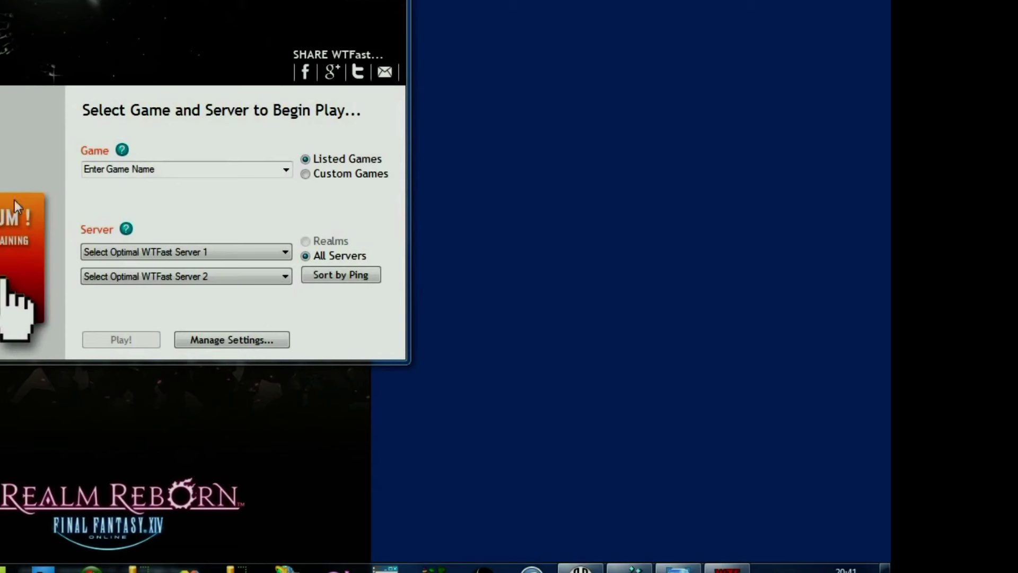
# Step: Select Final Fantasy XIV + ARR with London and Tokyo (Choose Best) servers and hit Play!
pyautogui.click(286, 170)
pyautogui.click(278, 180)
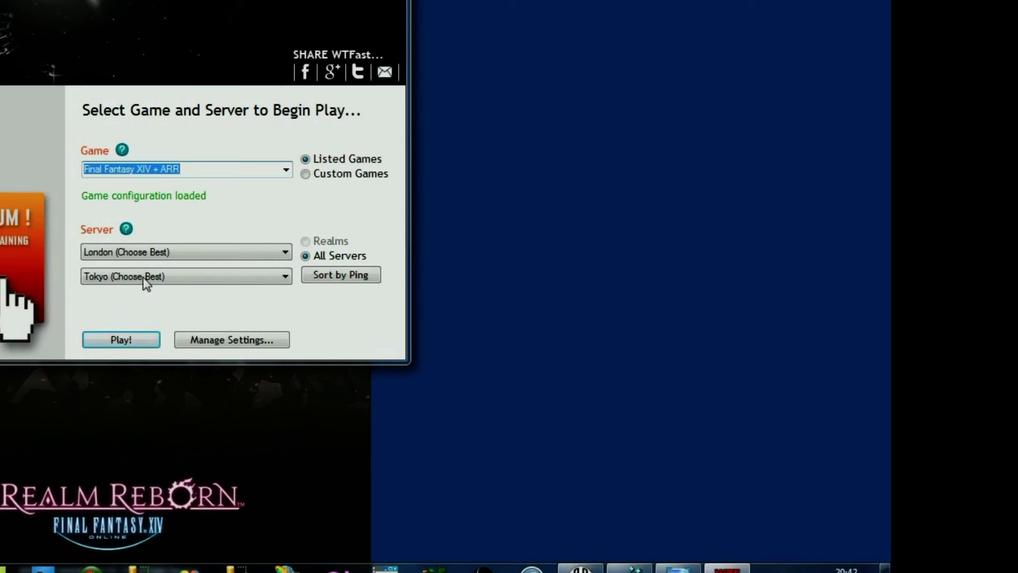
pyautogui.click(238, 256)
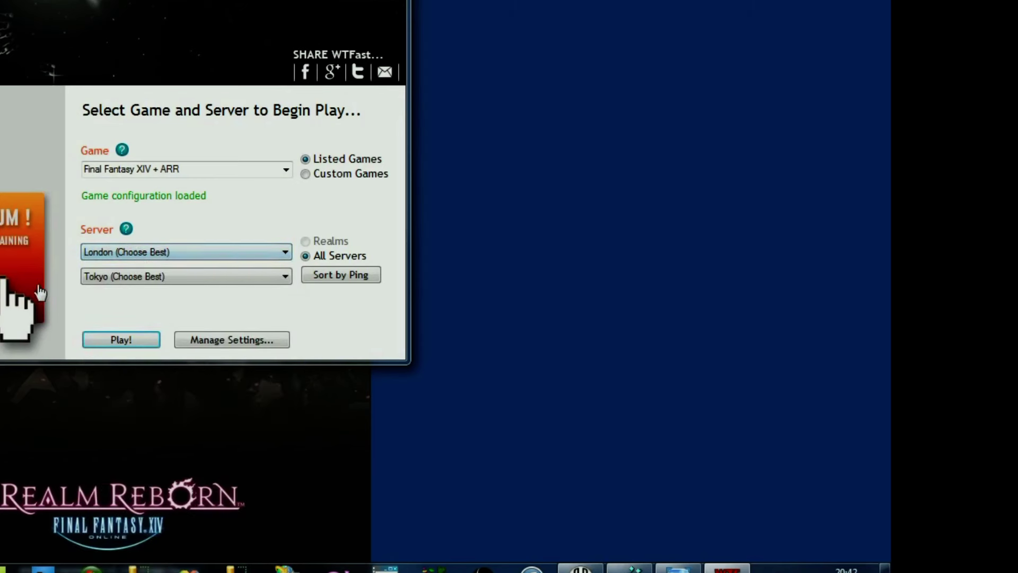
pyautogui.click(196, 286)
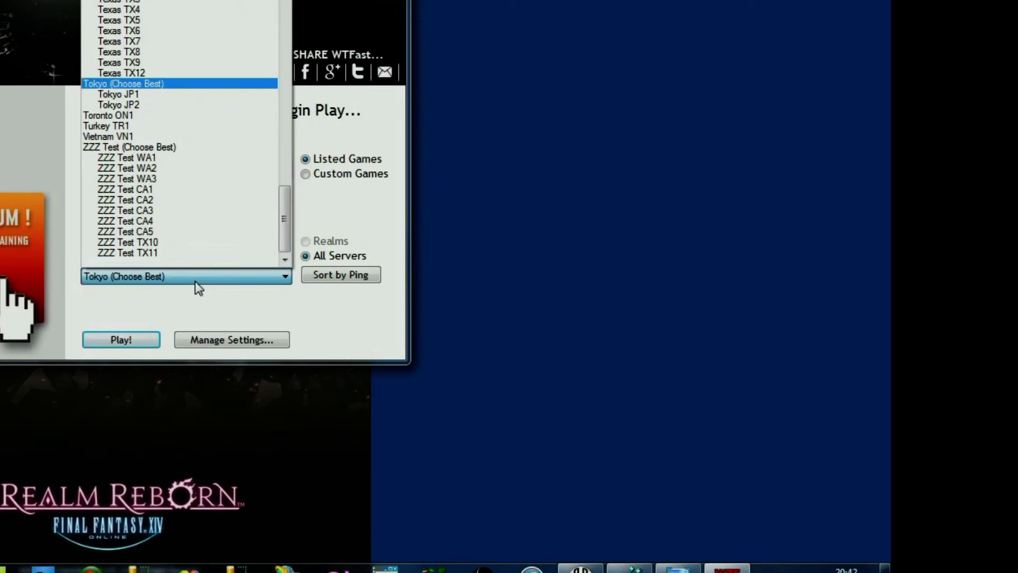
pyautogui.click(195, 281)
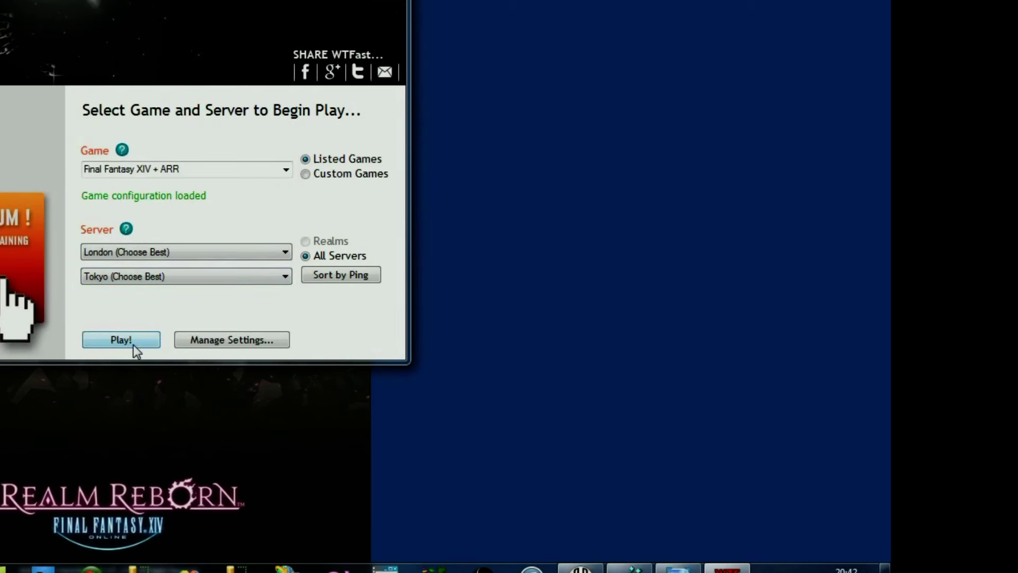
pyautogui.click(133, 345)
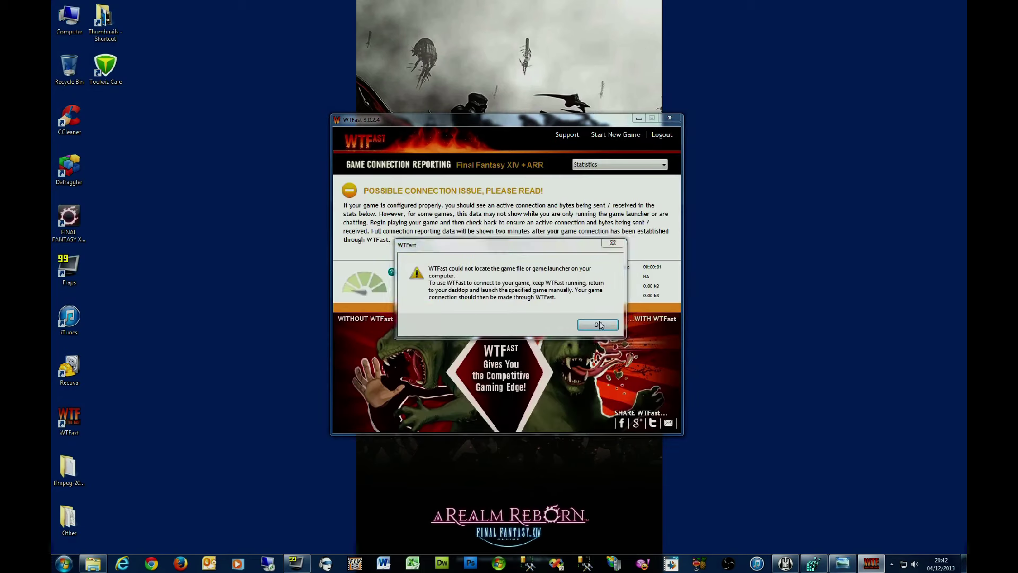
# Step: Dismiss the could-not-locate-game warning and launch Final Fantasy XIV from its desktop shortcut
pyautogui.click(598, 325)
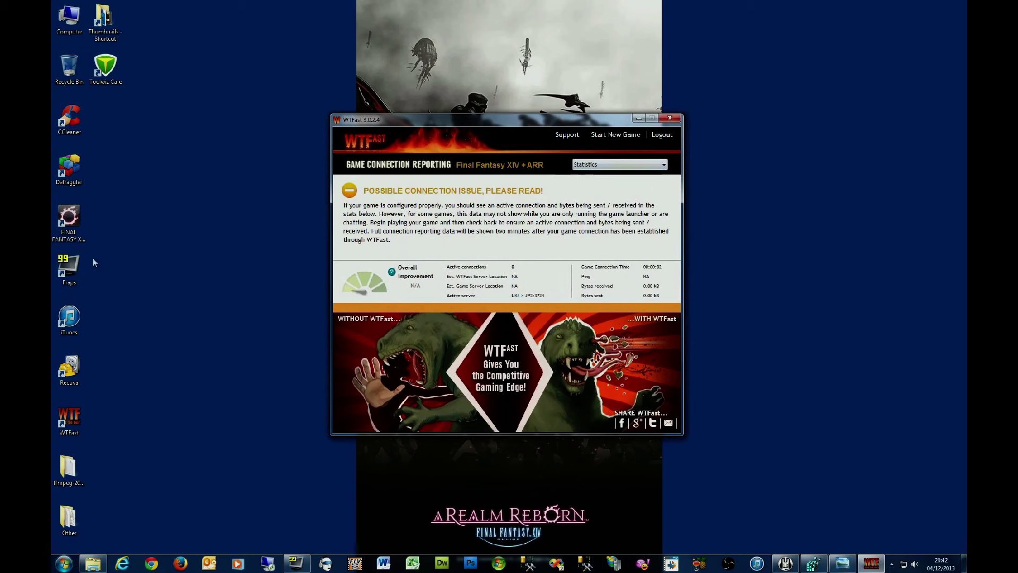
pyautogui.doubleClick(74, 231)
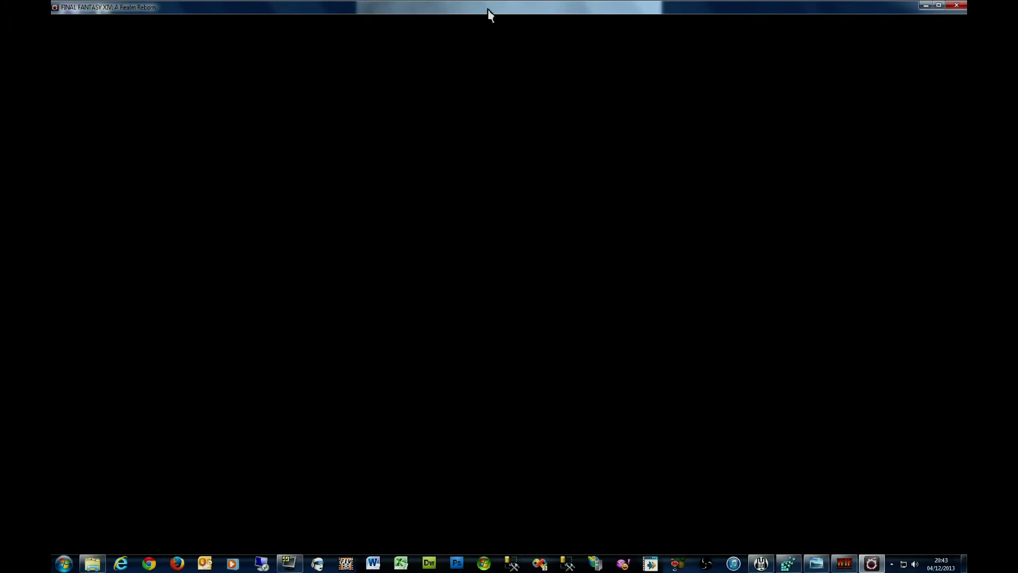
# Step: Maximize the game window, log in via the service account and saved character, then view WTFast's report
pyautogui.doubleClick(488, 9)
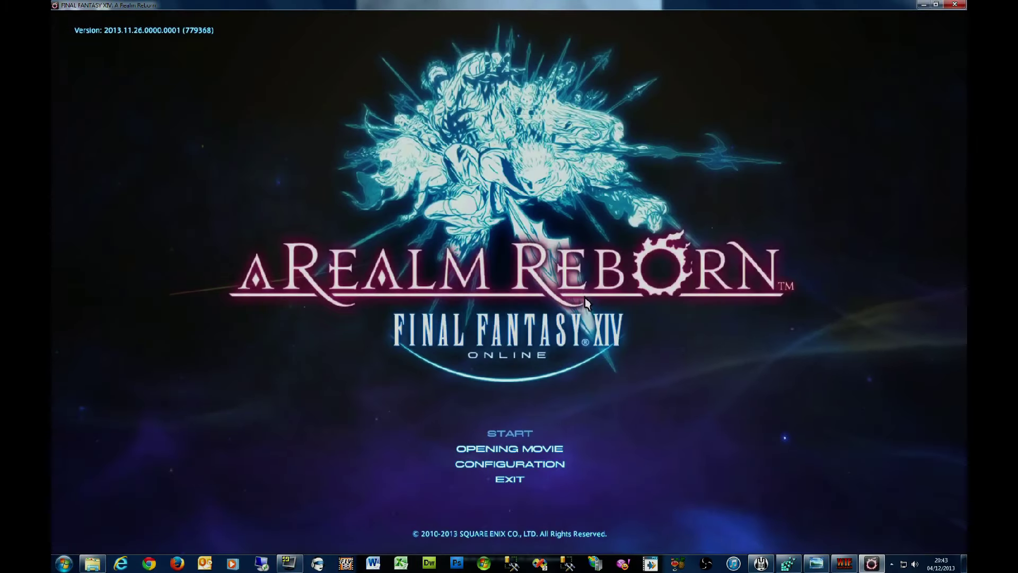
pyautogui.click(510, 436)
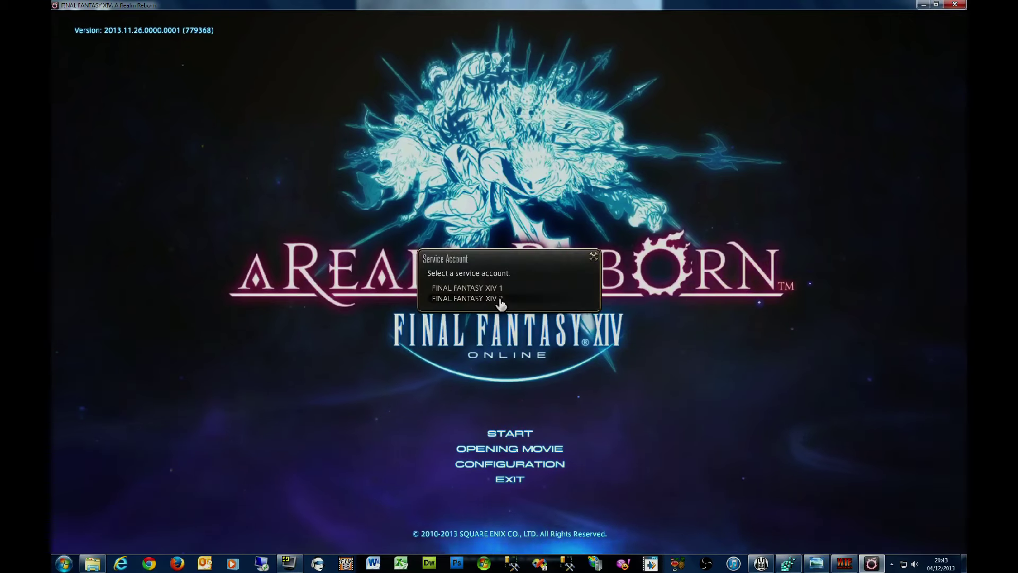
pyautogui.click(499, 303)
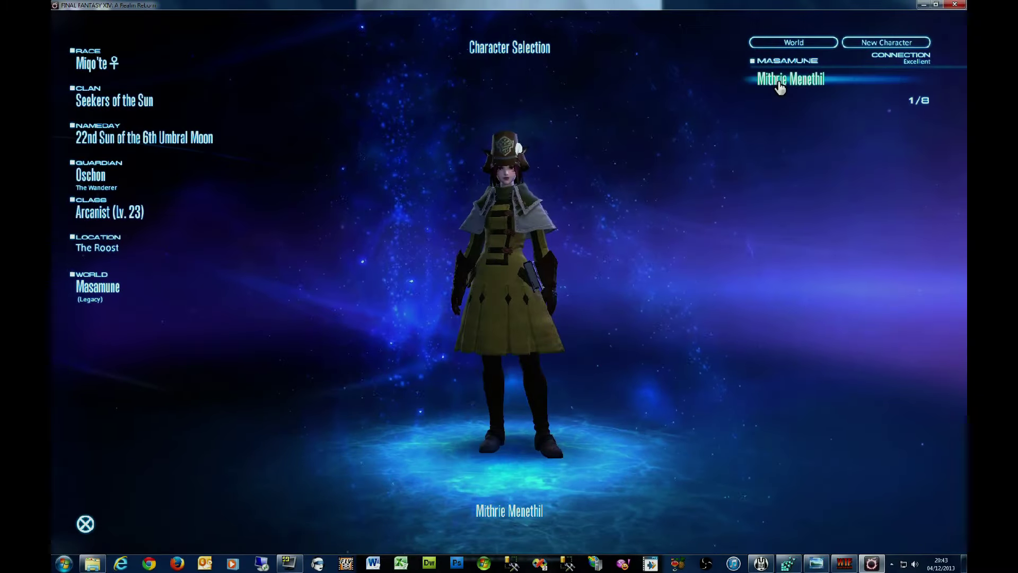
pyautogui.click(778, 82)
pyautogui.click(498, 289)
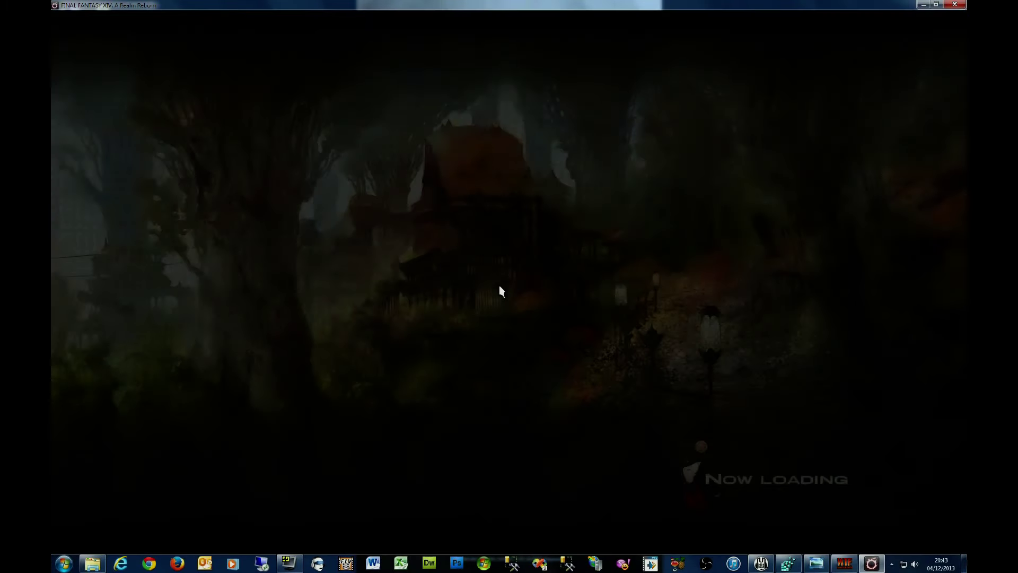
pyautogui.click(847, 565)
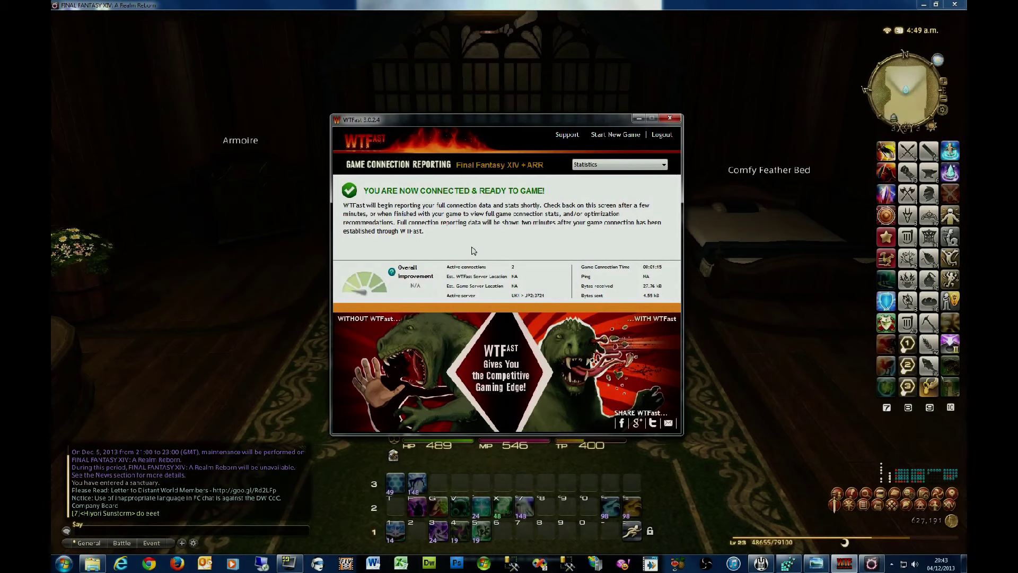
# Step: Switch back to the game, then reopen WTFast's Game Connection Reporting window
pyautogui.click(120, 543)
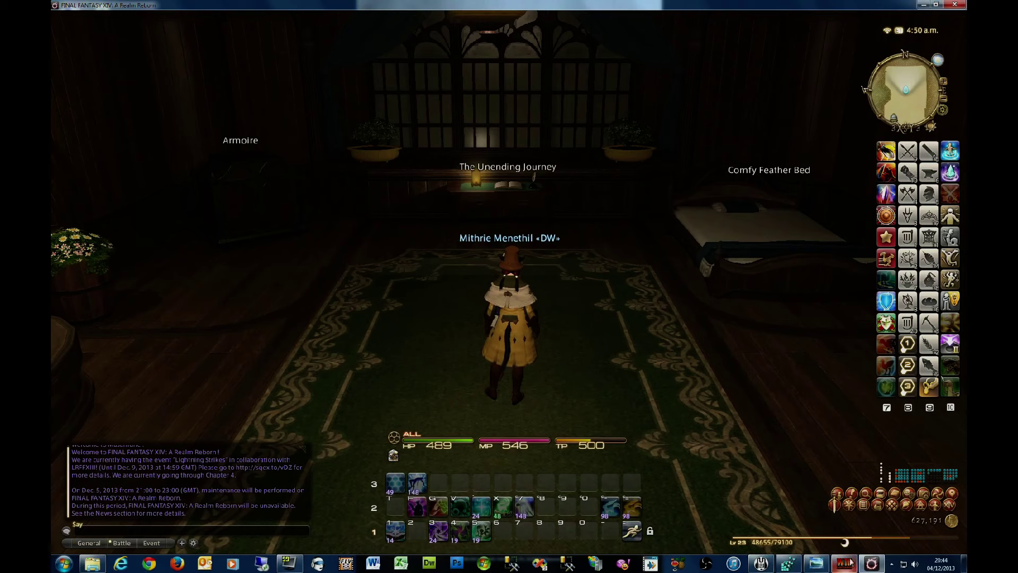
pyautogui.click(844, 564)
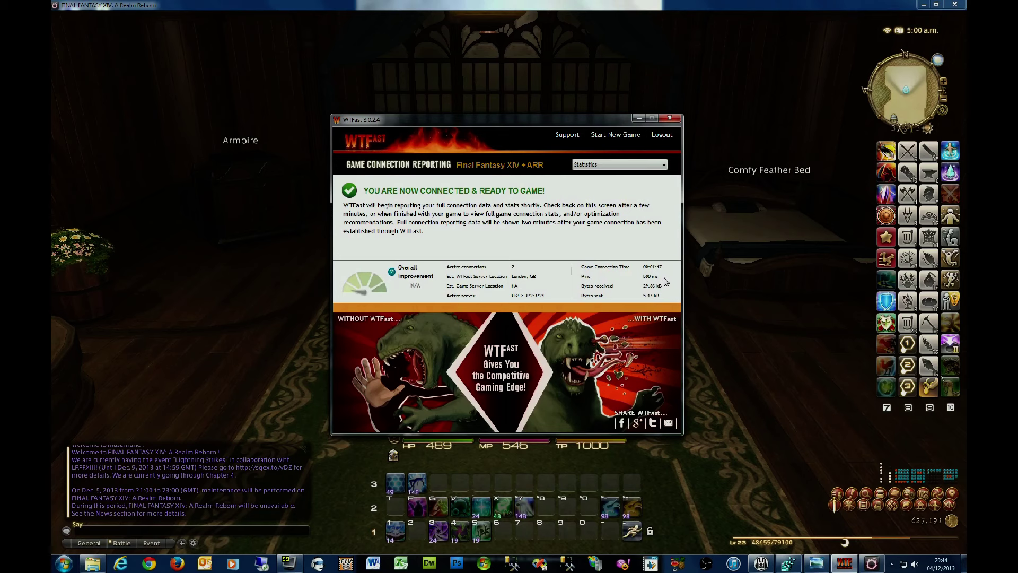
# Step: Return to the game and move the character toward the Heavy Oaken Door and Summoning Bell
pyautogui.click(727, 301)
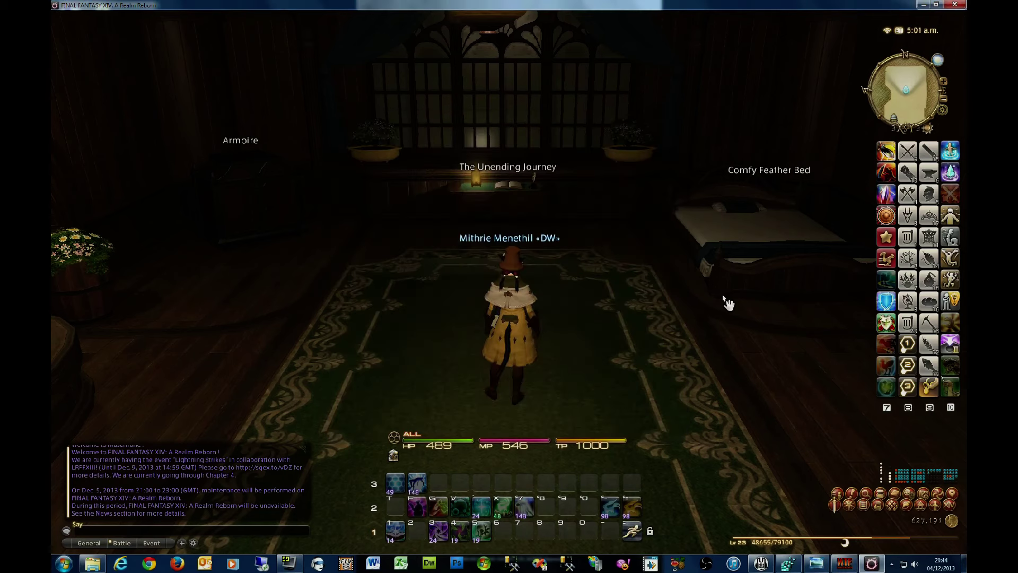
pyautogui.press('Left')
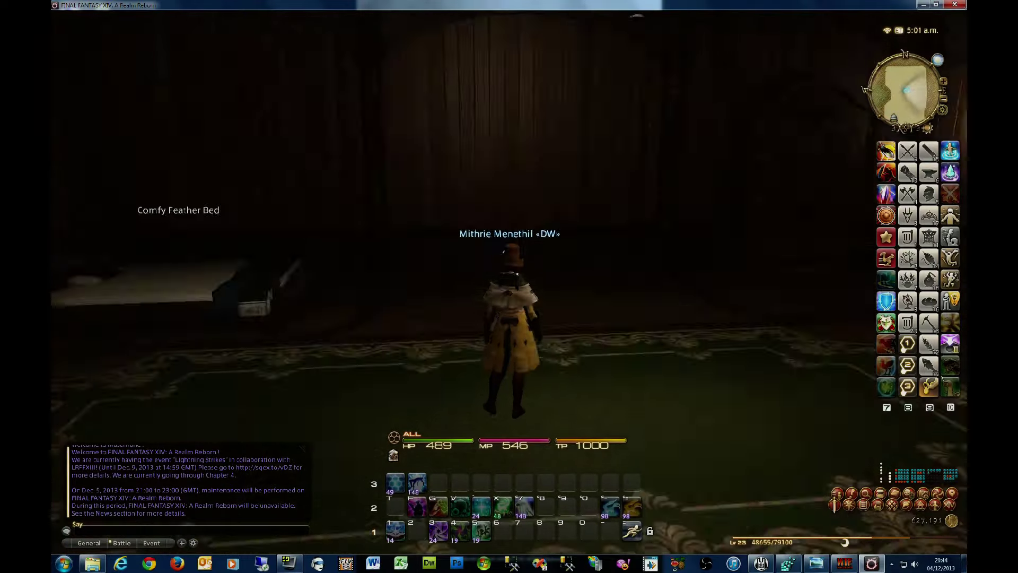
pyautogui.press('Right')
pyautogui.press('Right')
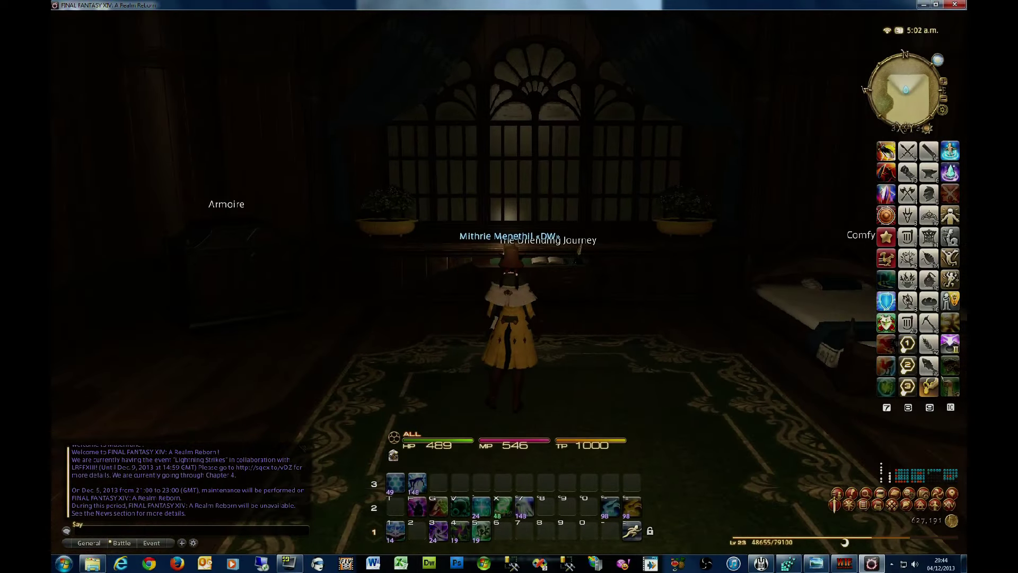
pyautogui.moveTo(634, 325); pyautogui.dragTo(708, 241)
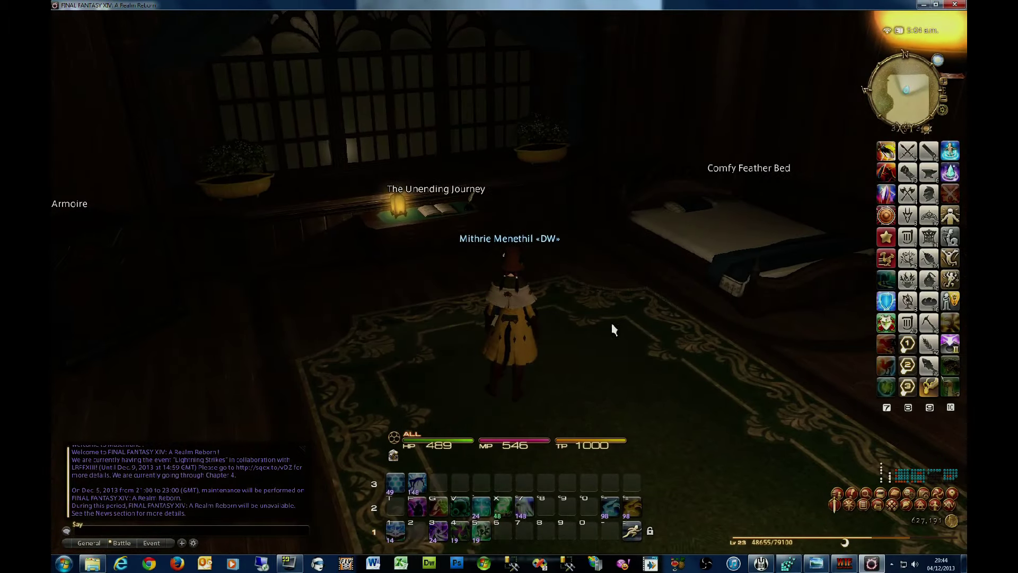
pyautogui.moveTo(614, 329); pyautogui.dragTo(456, 329)
pyautogui.press('w')
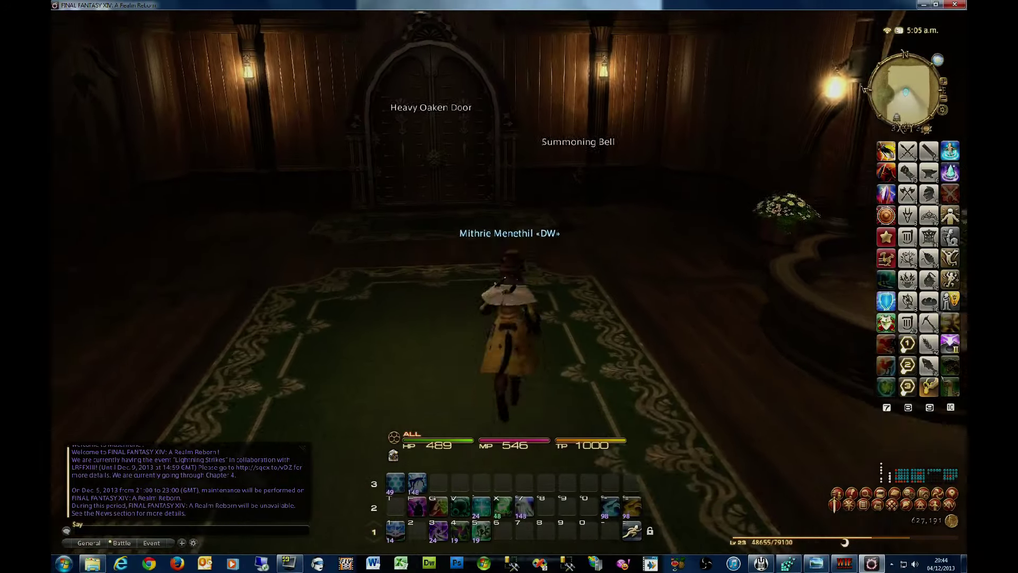
# Step: Summon the retainer at the Summoning Bell, browse the entrusted items' pages, and quit
pyautogui.click(577, 269)
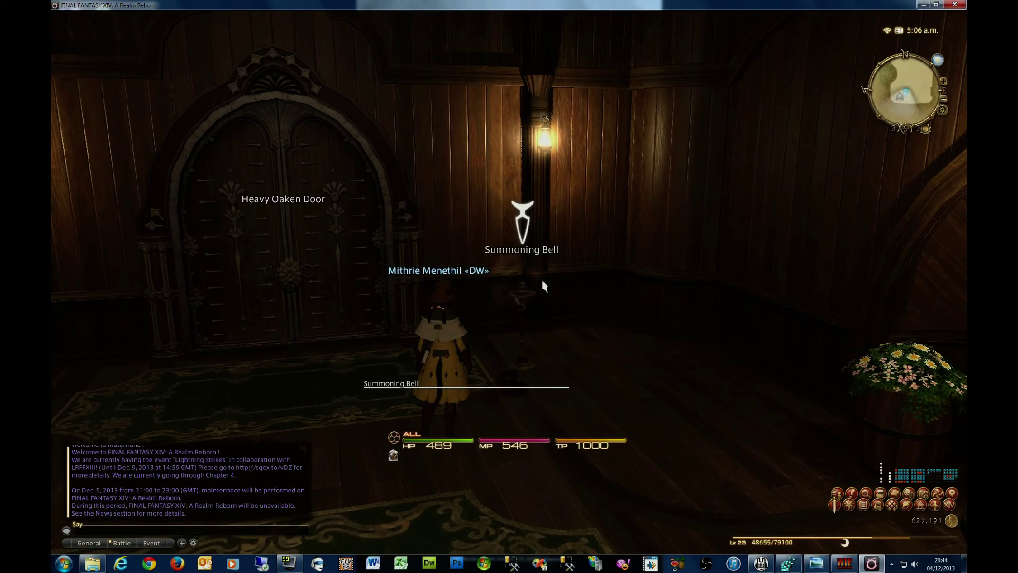
pyautogui.click(681, 338)
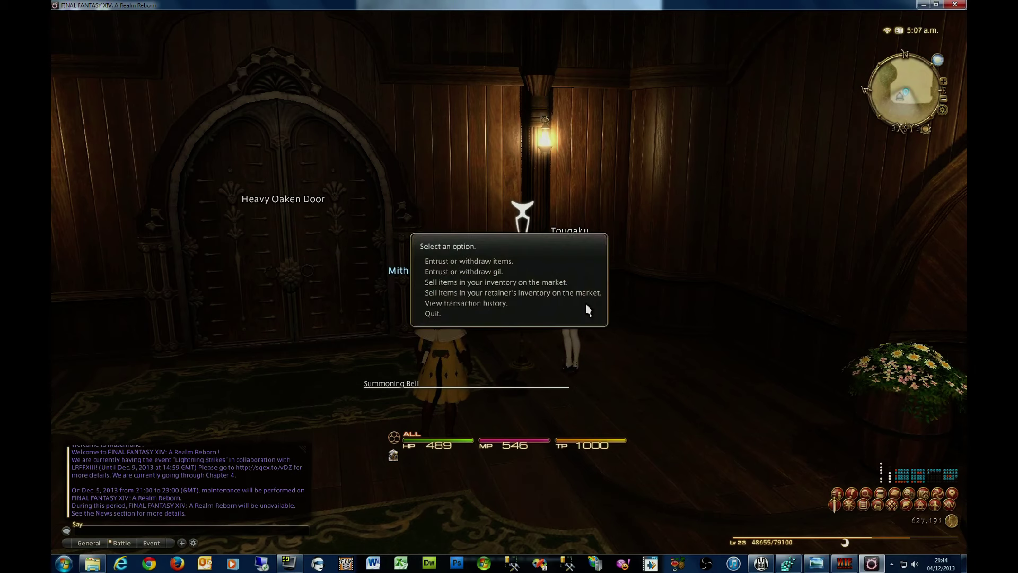
pyautogui.click(508, 266)
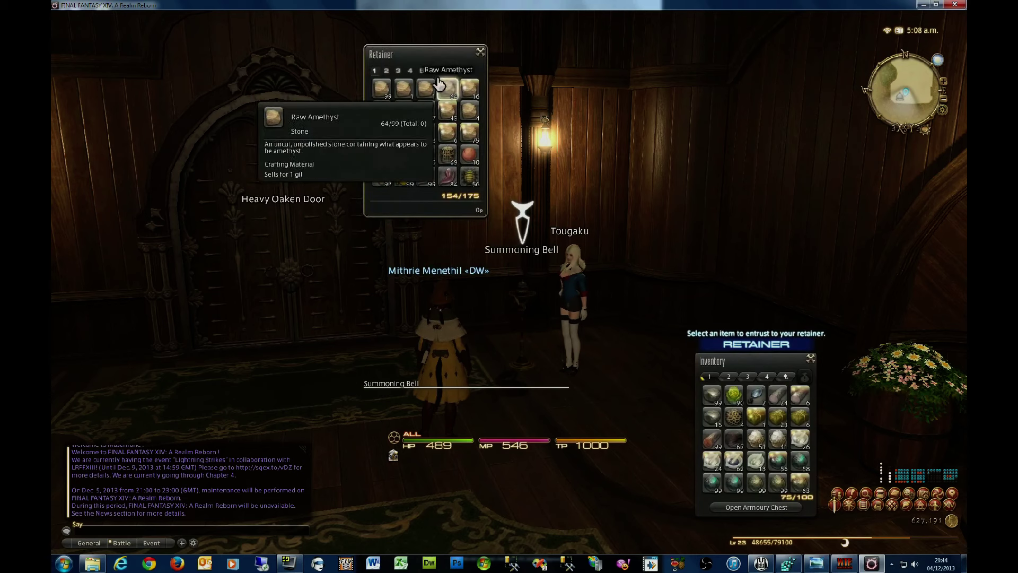
pyautogui.click(434, 75)
pyautogui.click(446, 72)
pyautogui.click(480, 52)
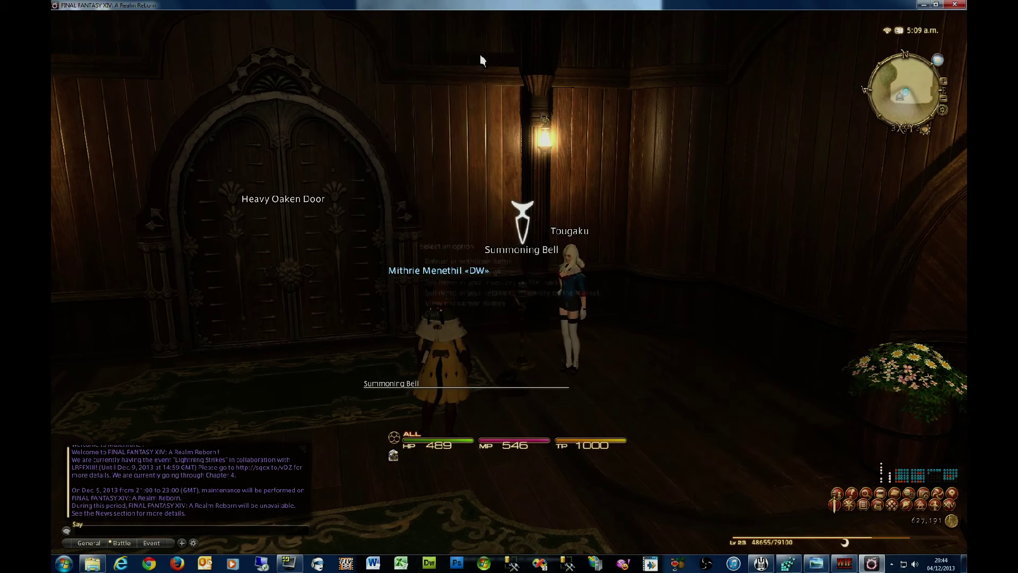
pyautogui.click(505, 315)
pyautogui.click(507, 312)
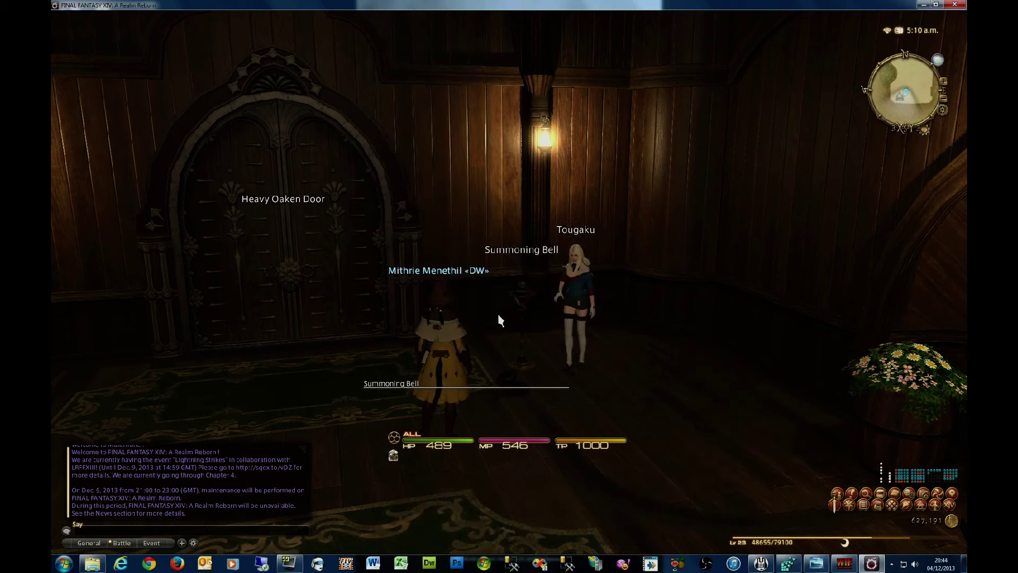
# Step: Walk back into the room and reopen WTFast's connection report showing the Tokyo server
pyautogui.press('w')
pyautogui.moveTo(668, 330); pyautogui.dragTo(456, 329)
pyautogui.press('s')
pyautogui.moveTo(509, 424); pyautogui.dragTo(788, 421)
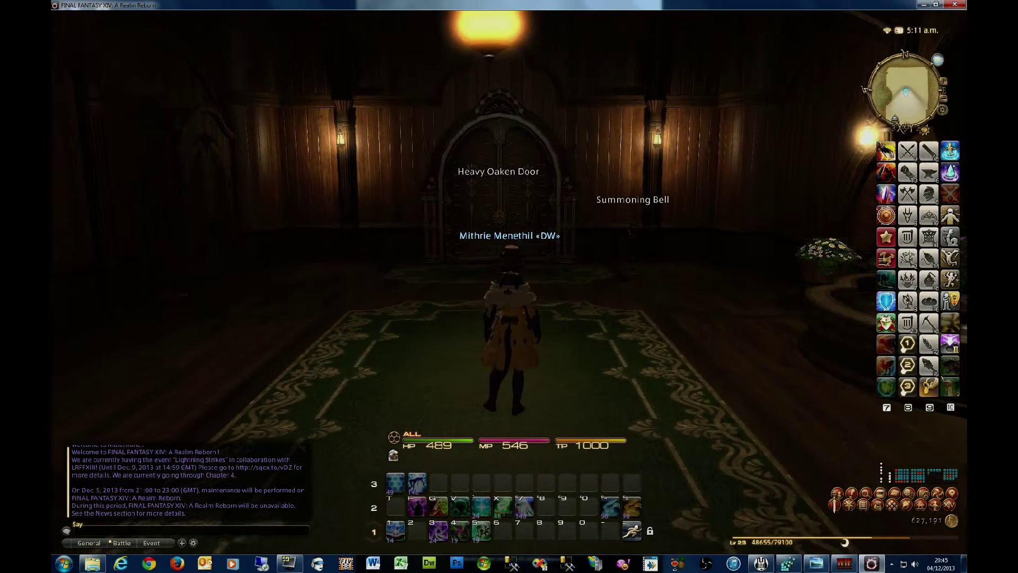
pyautogui.click(844, 563)
pyautogui.click(795, 480)
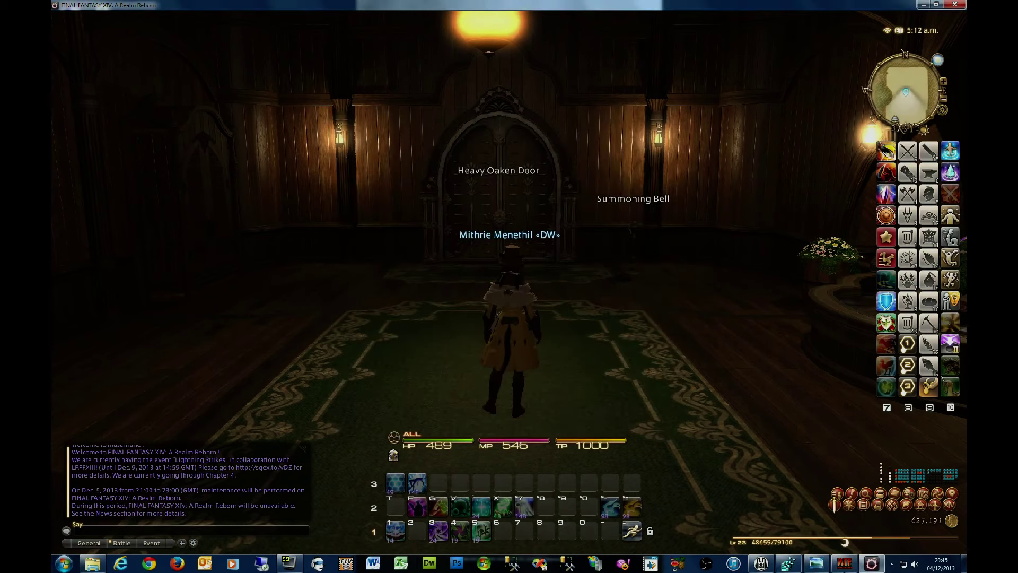
pyautogui.click(845, 564)
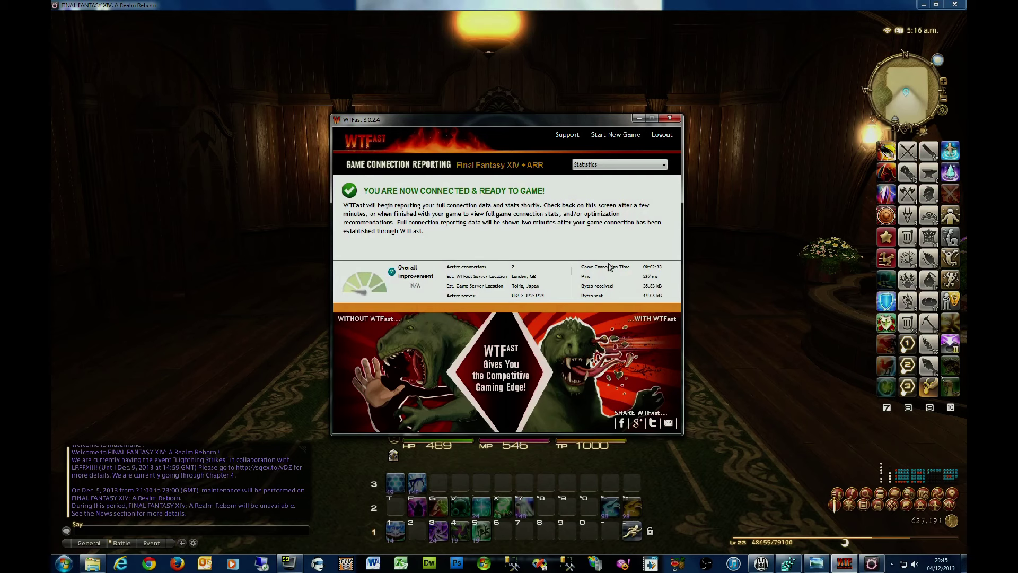
# Step: Minimize WTFast, then choose Exit Game from Final Fantasy XIV's System menu and confirm
pyautogui.click(638, 120)
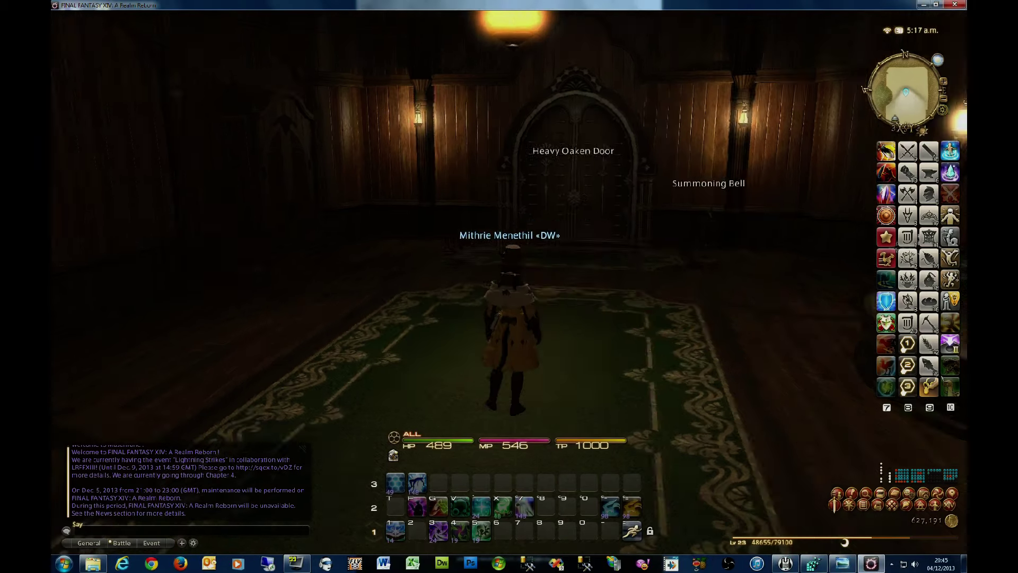
pyautogui.moveTo(509, 286); pyautogui.dragTo(516, 283)
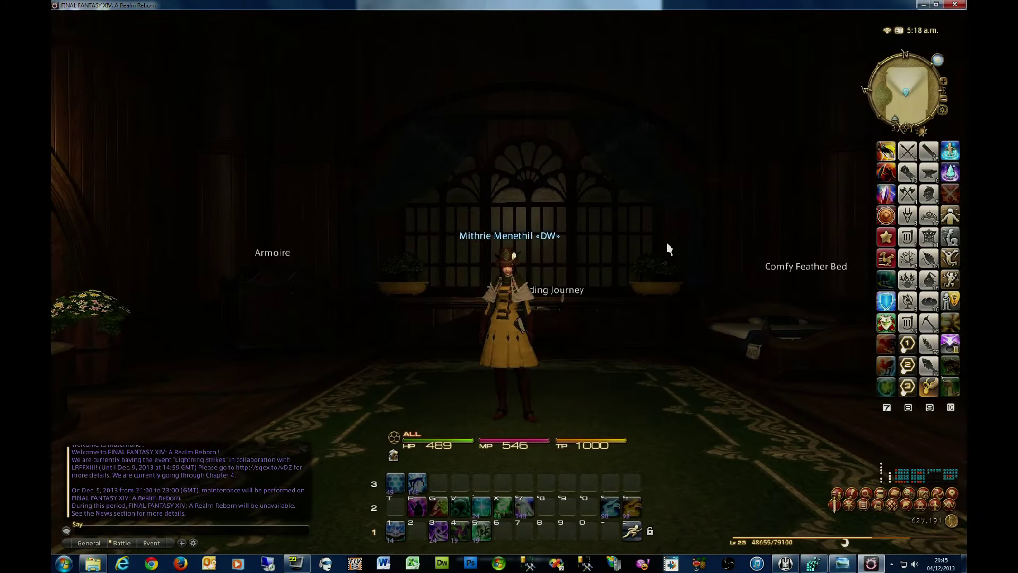
pyautogui.scroll(5, 666, 241)
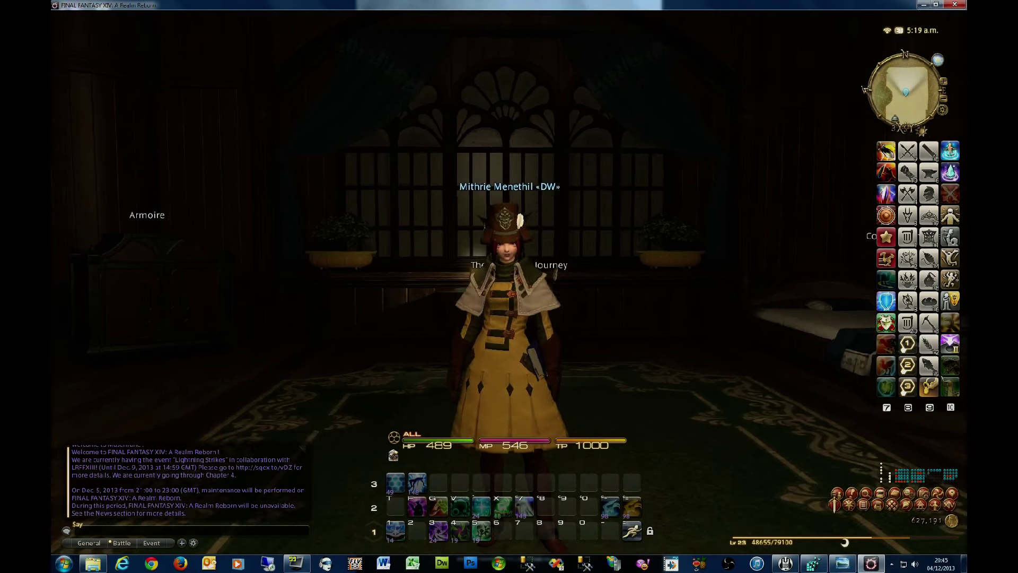
pyautogui.click(952, 501)
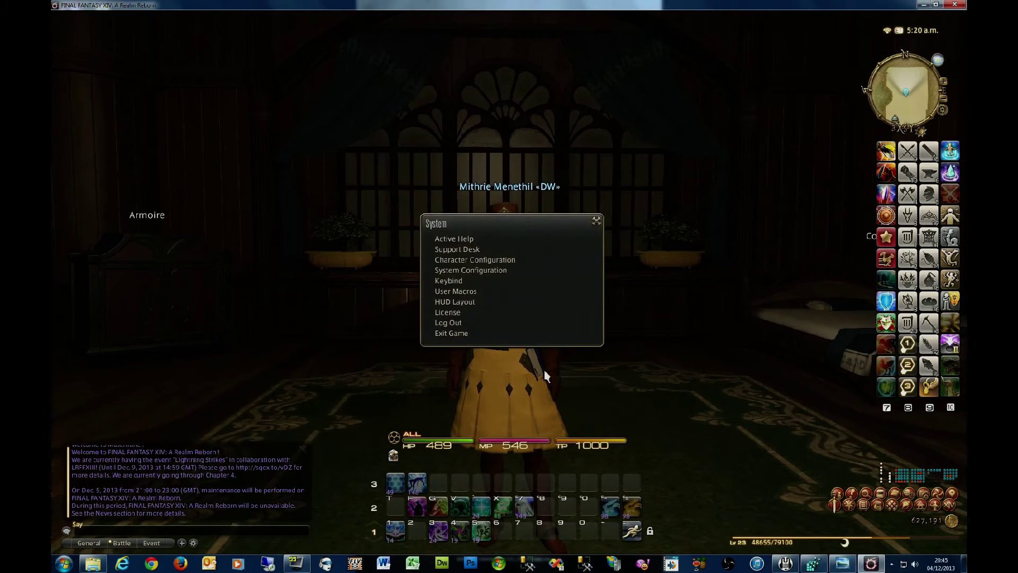
pyautogui.click(485, 337)
pyautogui.click(482, 301)
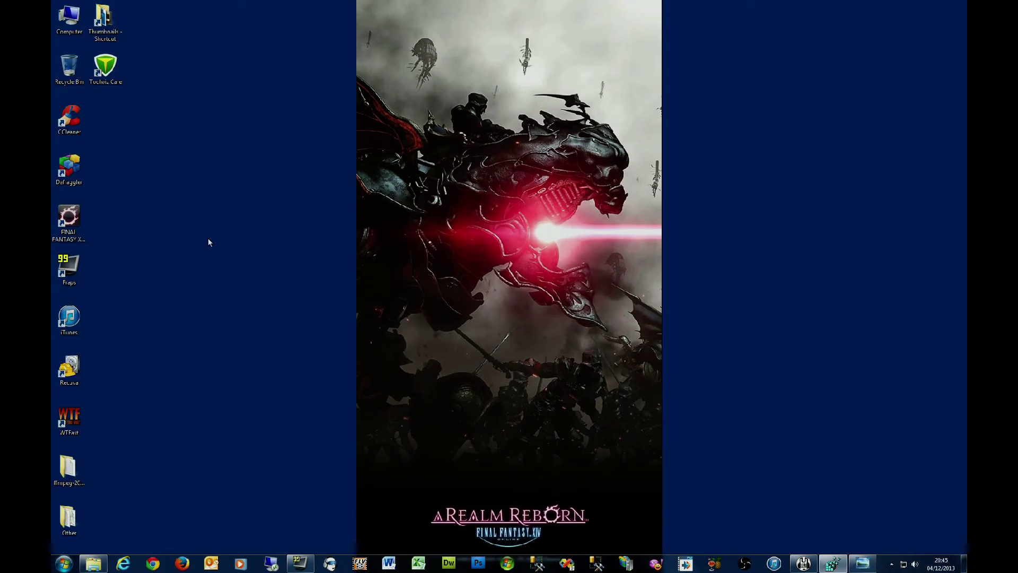
# Step: Launch CCleaner, decline the update, run Analyze on junk files, then switch to the Registry section
pyautogui.doubleClick(71, 121)
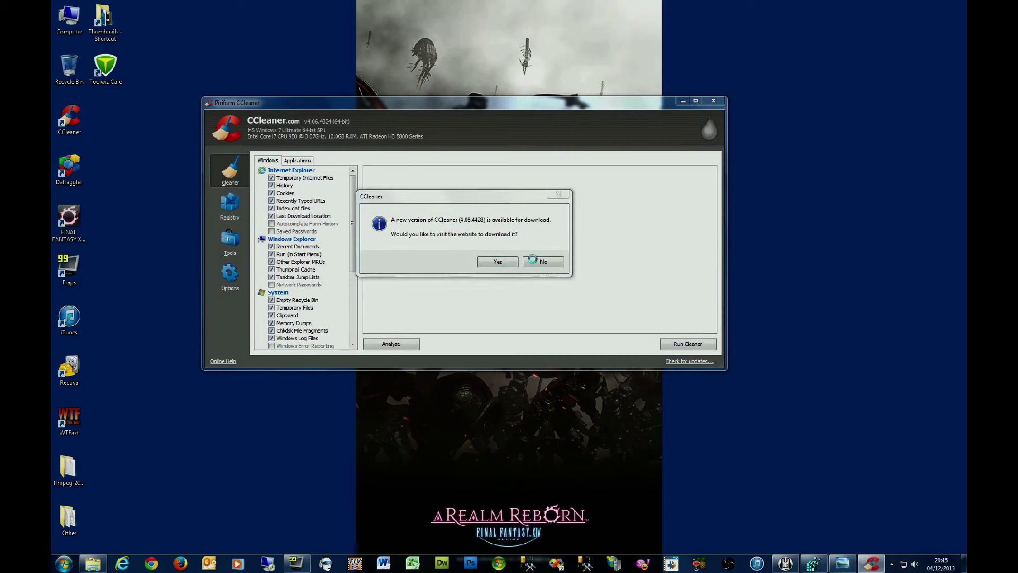
pyautogui.click(537, 262)
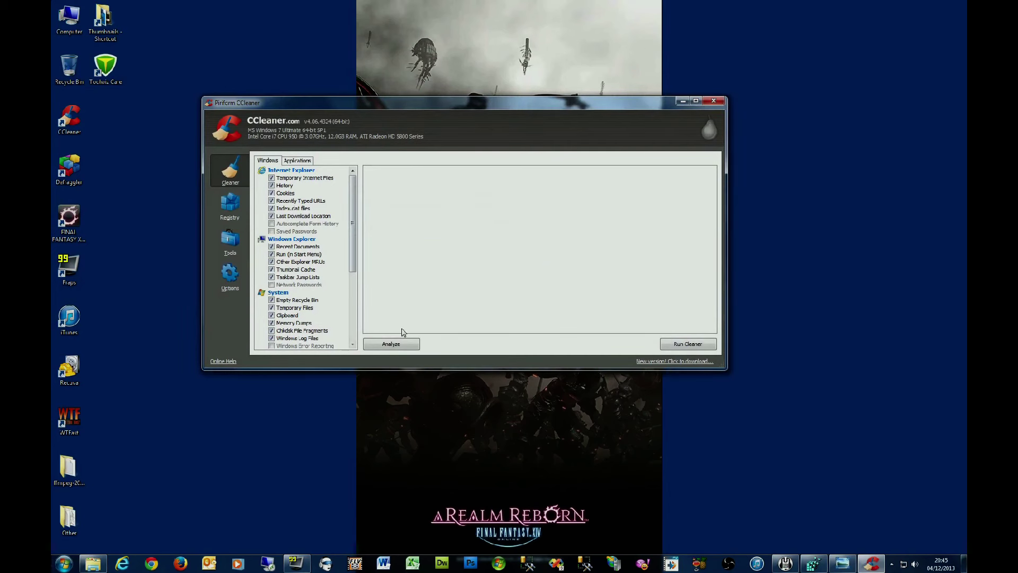
pyautogui.click(406, 345)
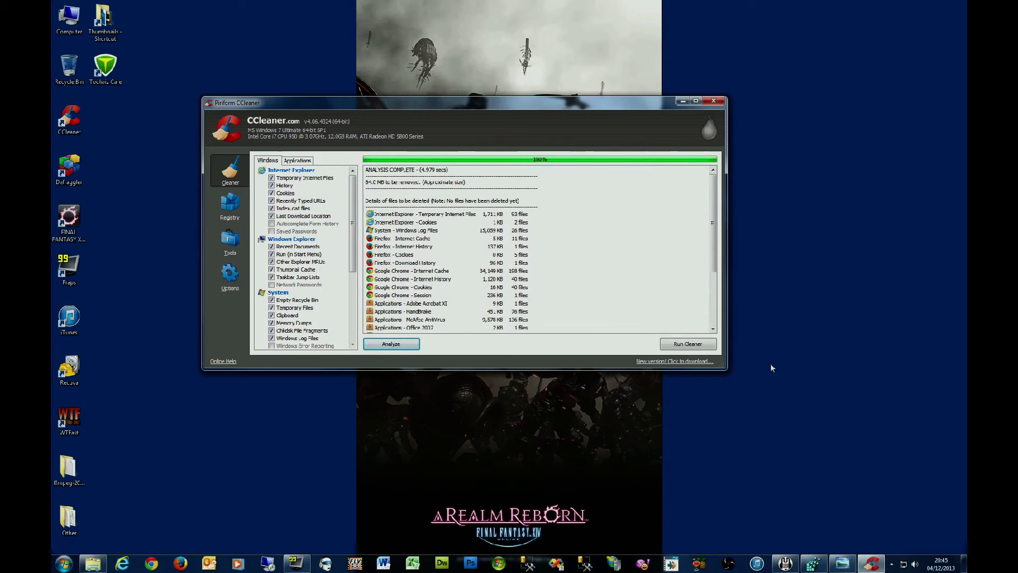
pyautogui.click(232, 217)
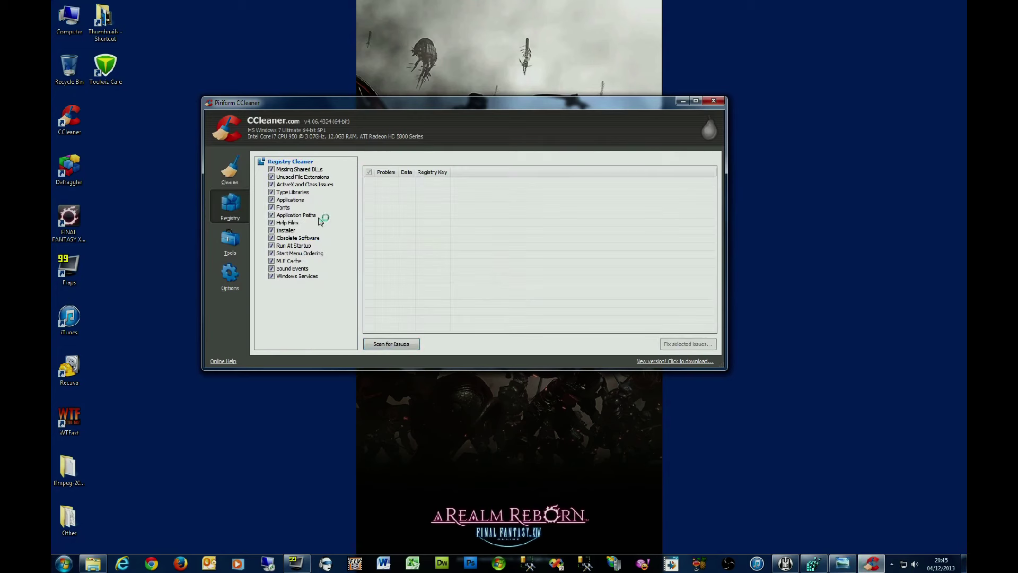
# Step: Scan the registry, save a backup, fix all 95 issues, then close CCleaner
pyautogui.click(398, 346)
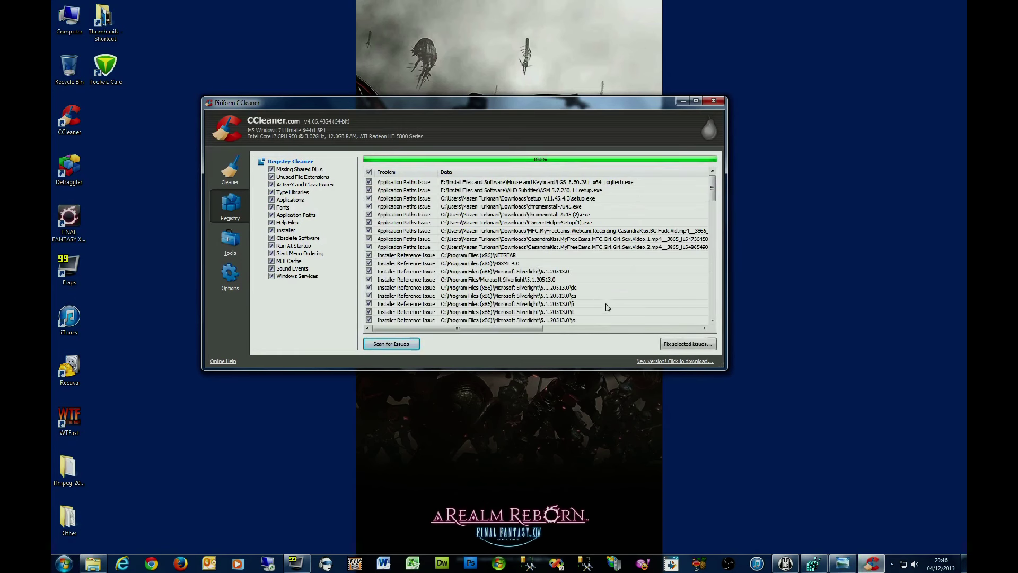
pyautogui.click(684, 345)
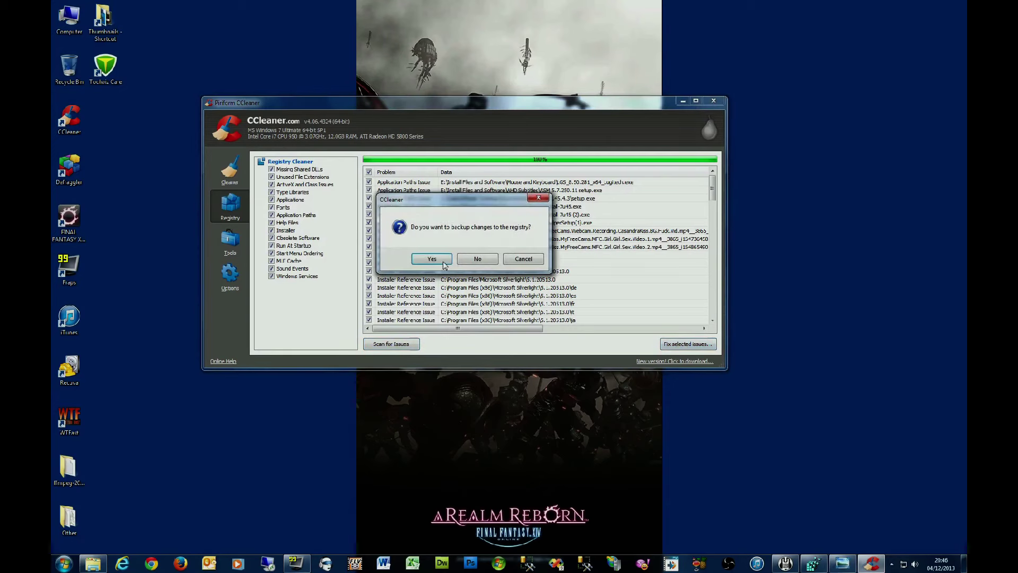
pyautogui.click(445, 265)
pyautogui.click(583, 381)
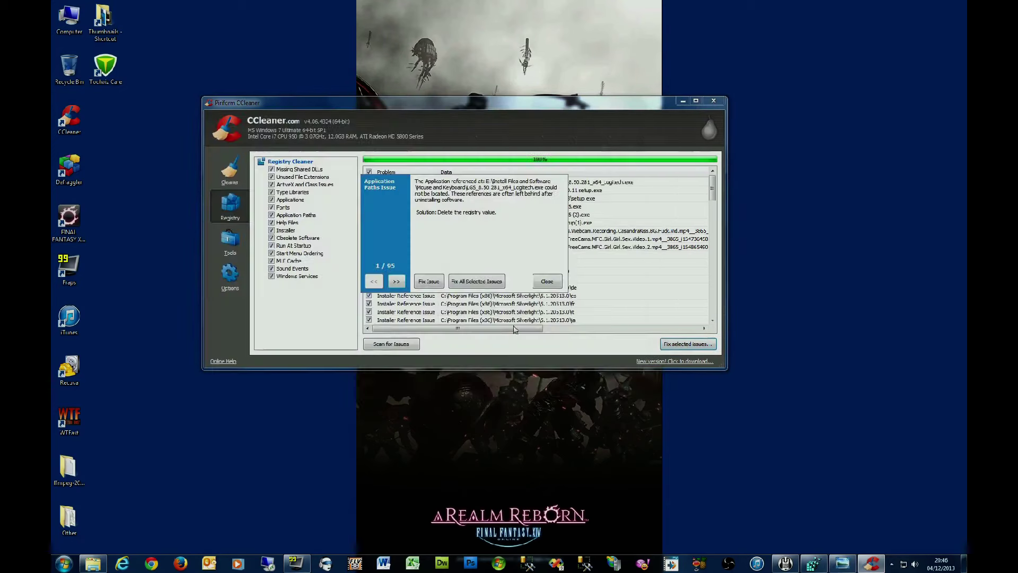
pyautogui.click(483, 281)
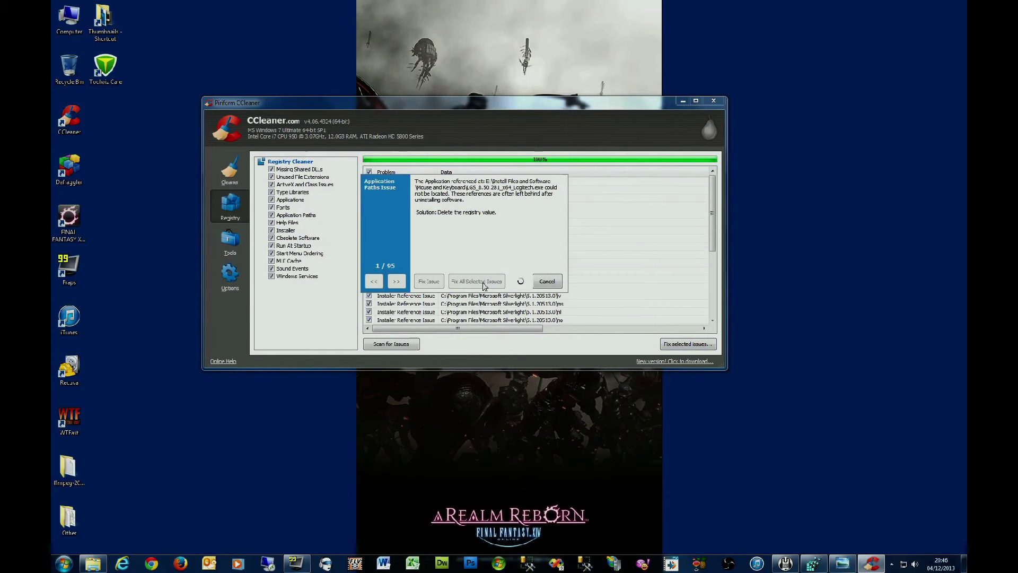
pyautogui.click(546, 281)
pyautogui.click(715, 101)
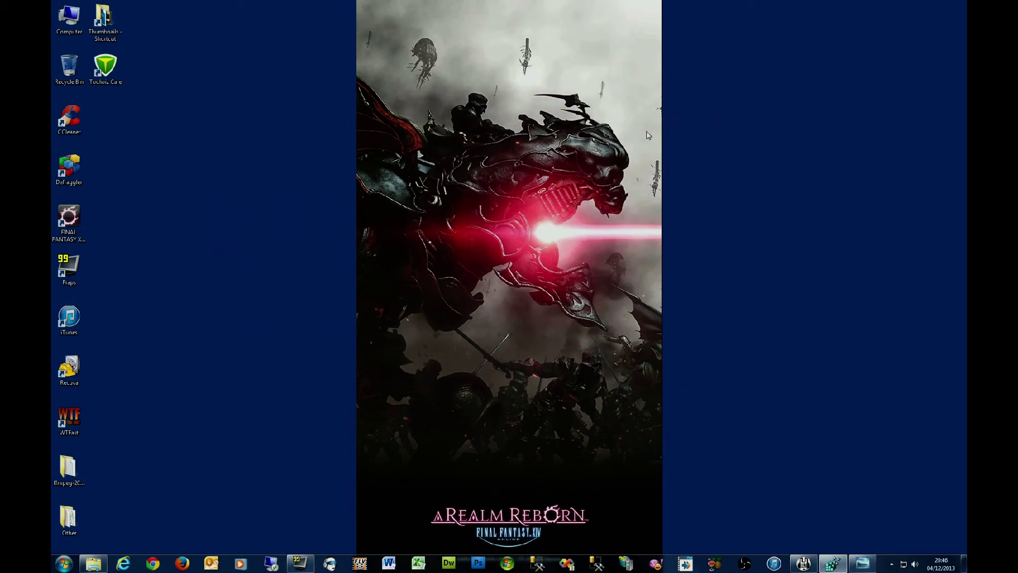
# Step: Launch Toolwiz Care from the desktop, look over the Cleanup and Speedup pages, and return to Checkup
pyautogui.click(106, 74)
pyautogui.doubleClick(106, 74)
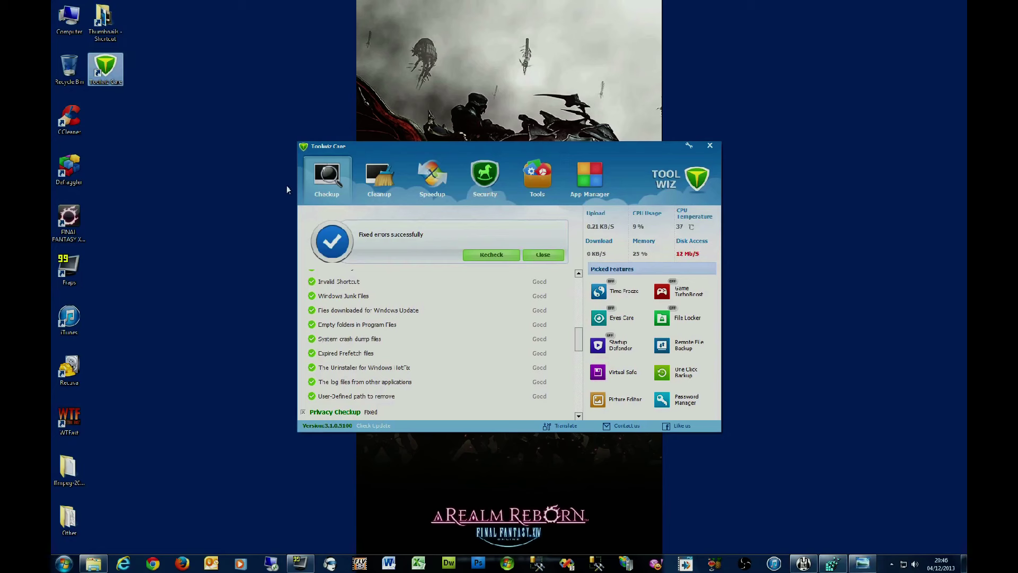
pyautogui.click(406, 190)
pyautogui.click(390, 193)
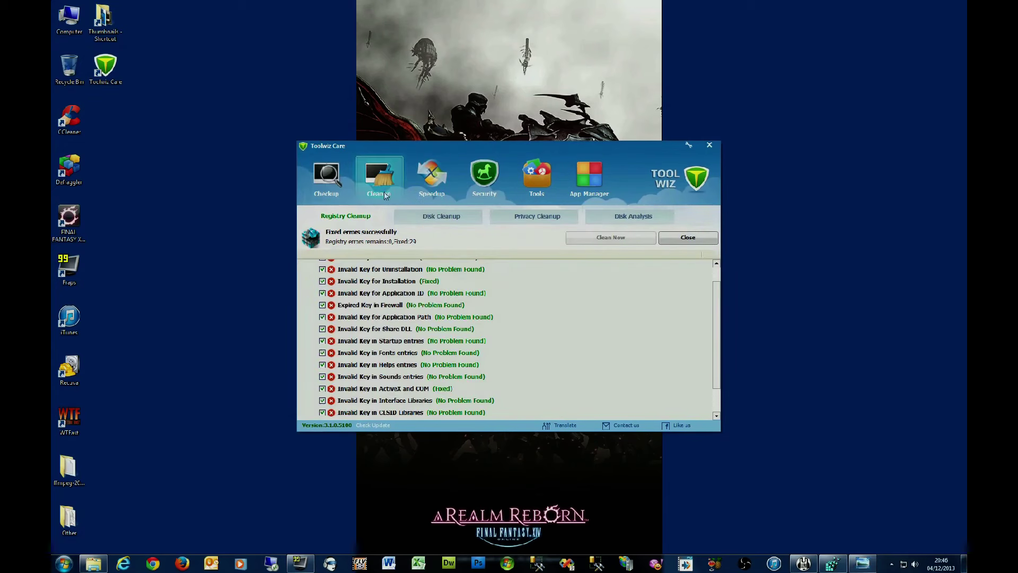
pyautogui.click(346, 187)
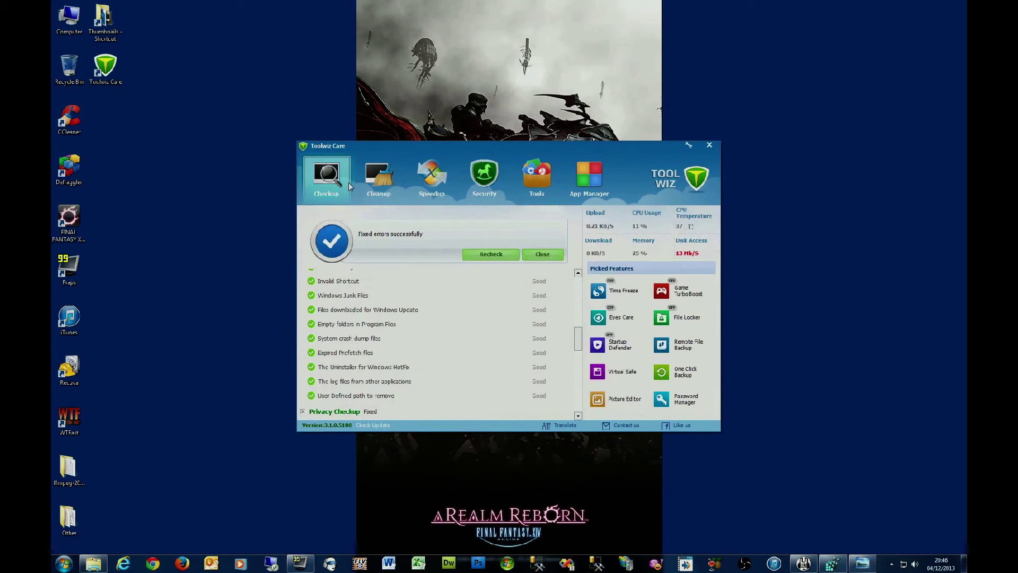
pyautogui.click(427, 193)
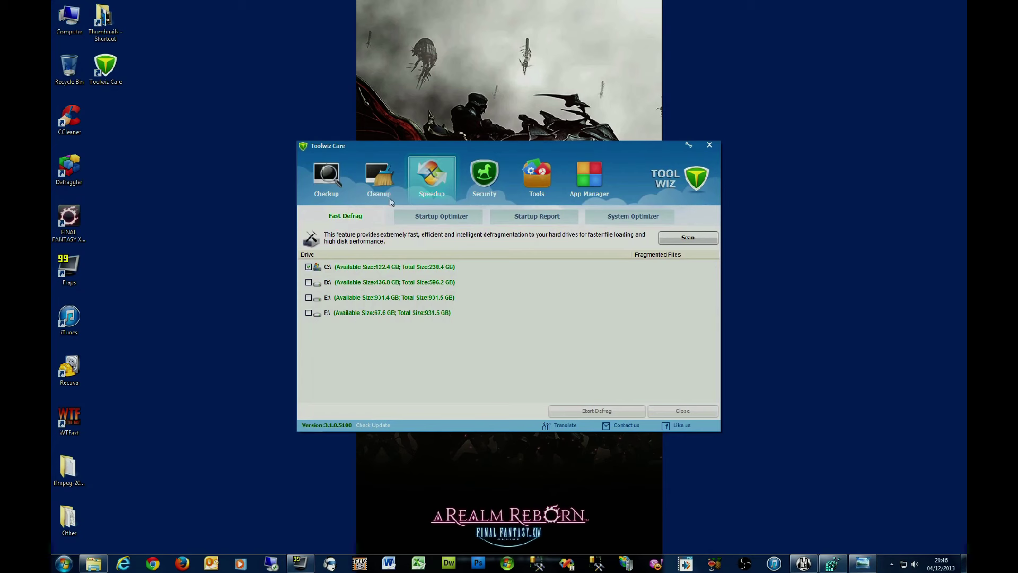
pyautogui.click(342, 187)
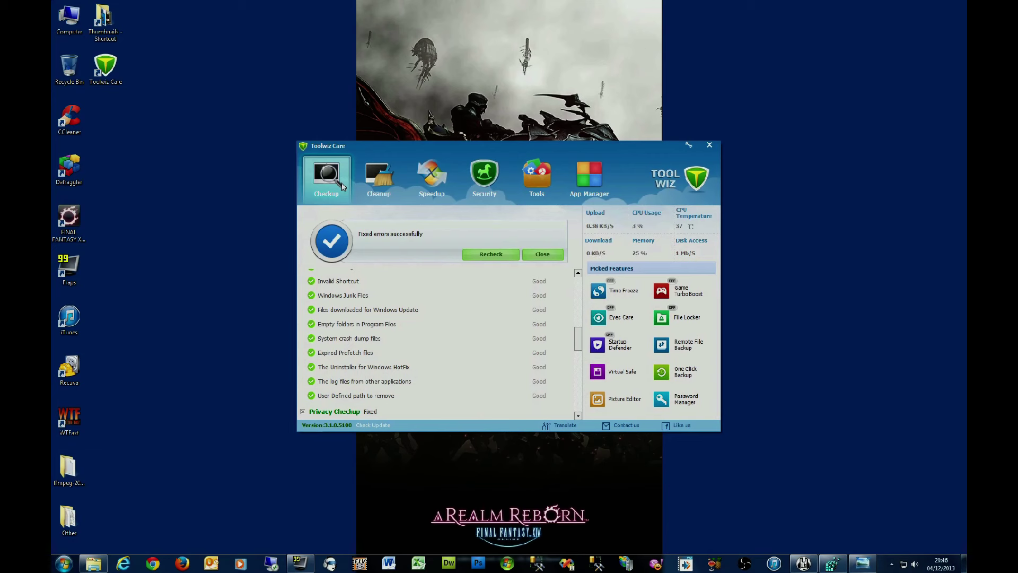
# Step: In Speedup's System Optimizer, include Network security and speed optimization and run Speed Up
pyautogui.click(432, 178)
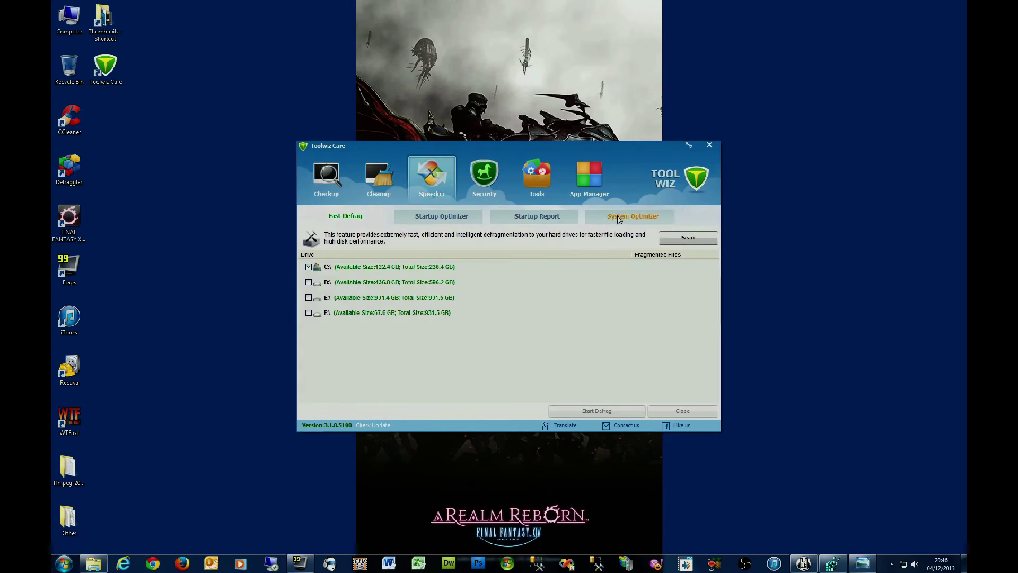
pyautogui.click(618, 218)
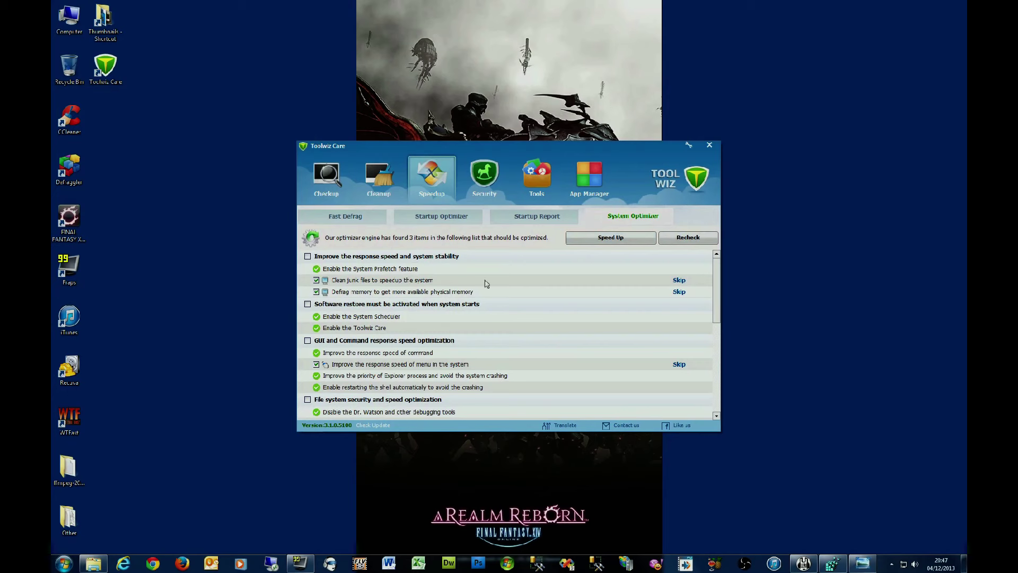
pyautogui.moveTo(716, 283); pyautogui.dragTo(708, 375)
pyautogui.scroll(3, 708, 375)
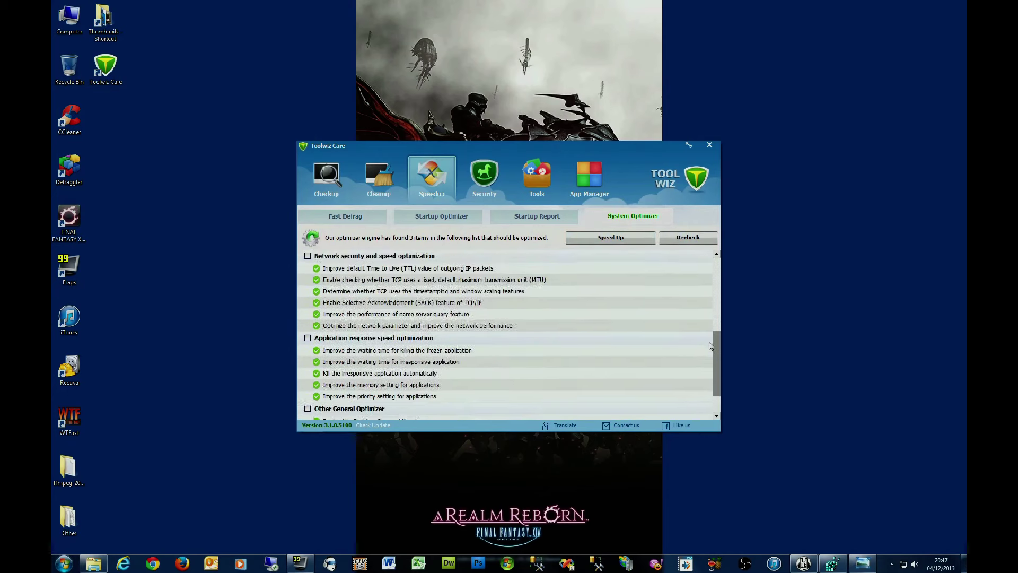
pyautogui.click(308, 301)
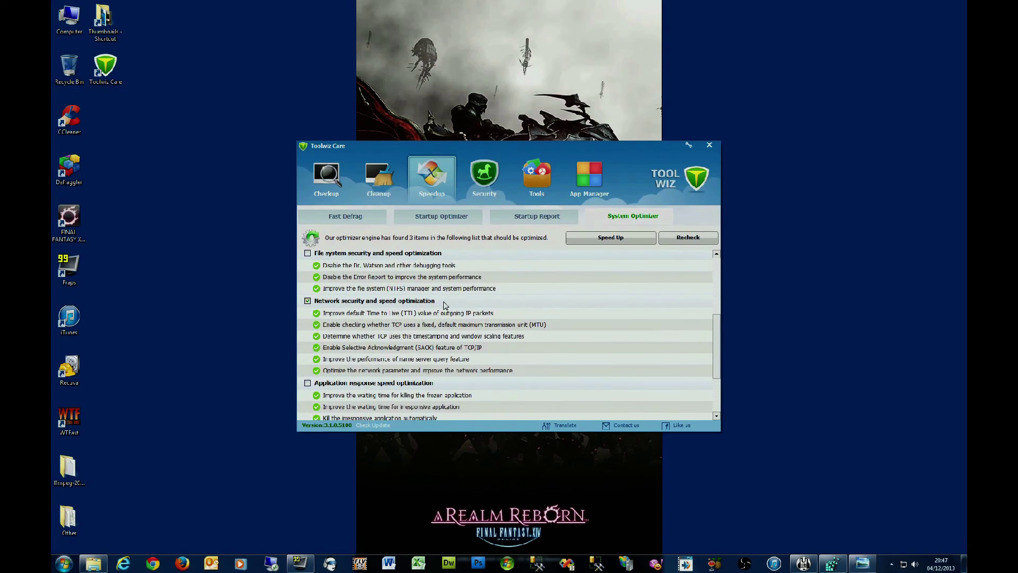
pyautogui.click(610, 238)
pyautogui.click(325, 180)
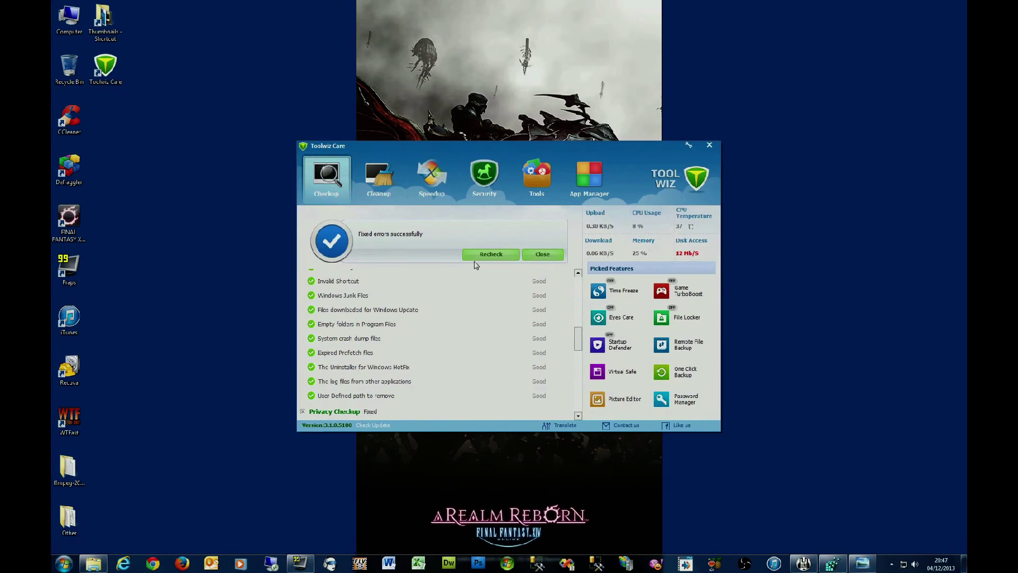
# Step: Run a fresh Recheck scan on the Checkup page, then close Toolwiz Care
pyautogui.click(492, 255)
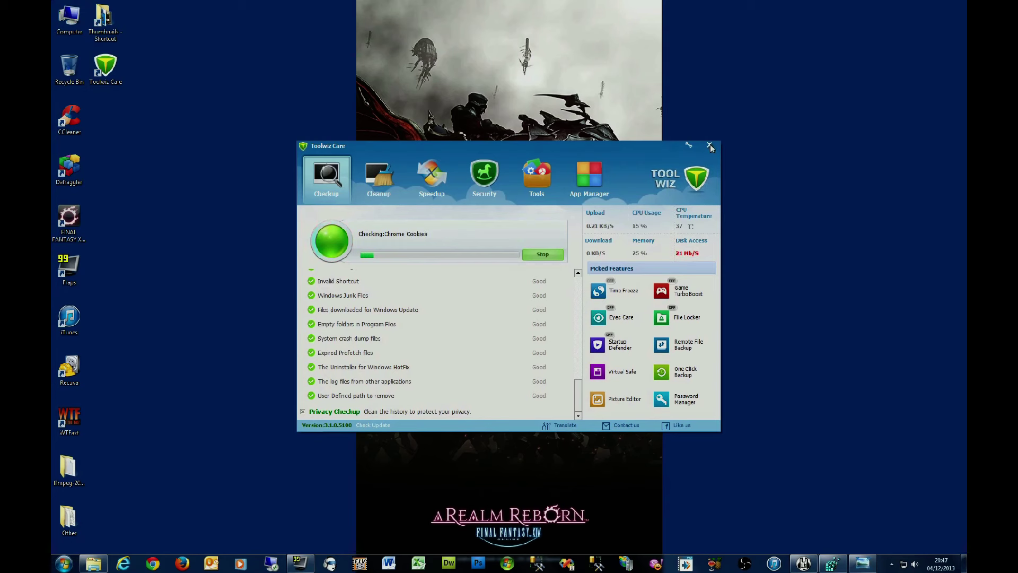
pyautogui.click(710, 145)
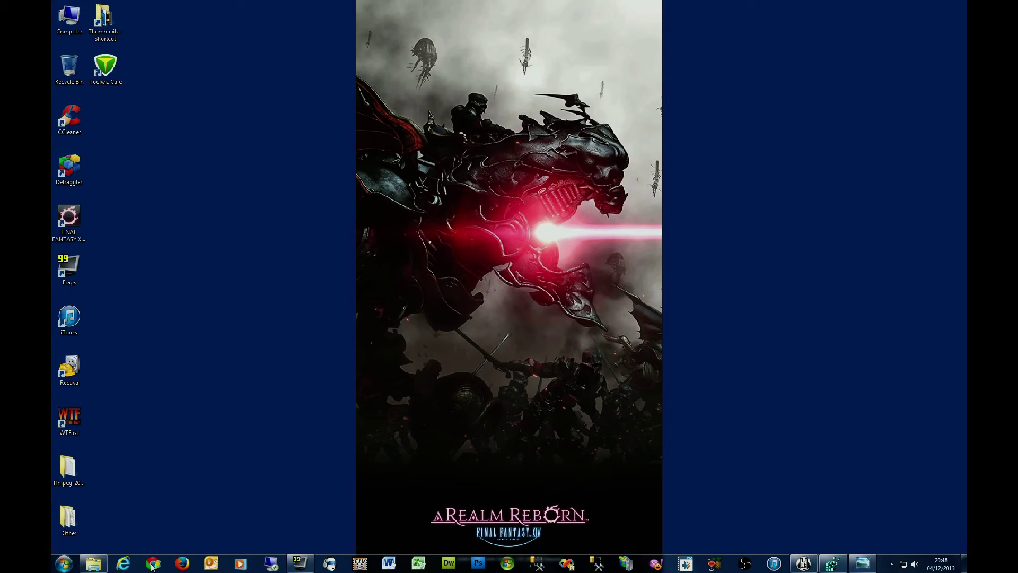
# Step: In Chrome, open the channel's FFXIV A Realm Reborn episode 089 video and pause it
pyautogui.click(153, 566)
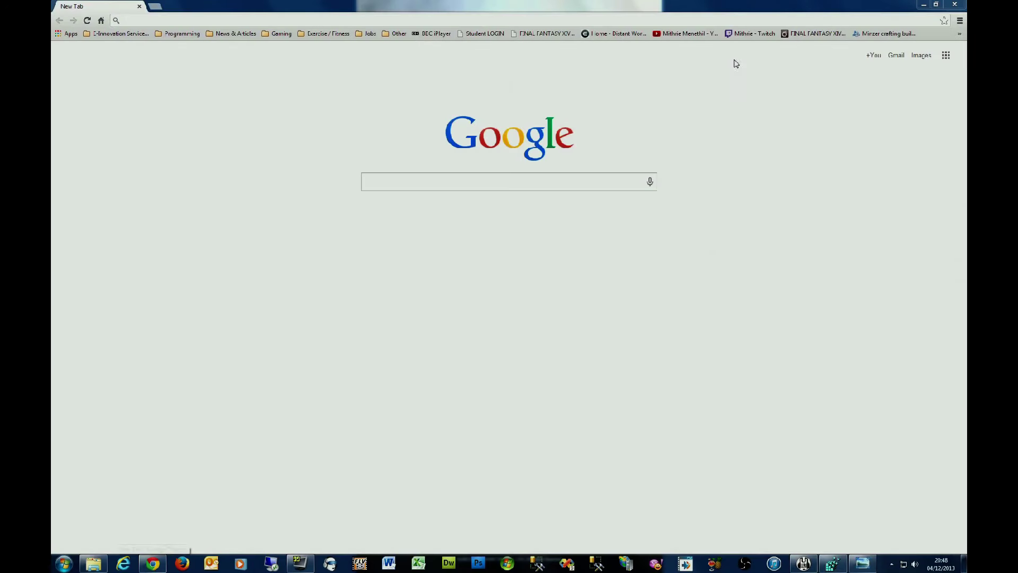
pyautogui.click(682, 34)
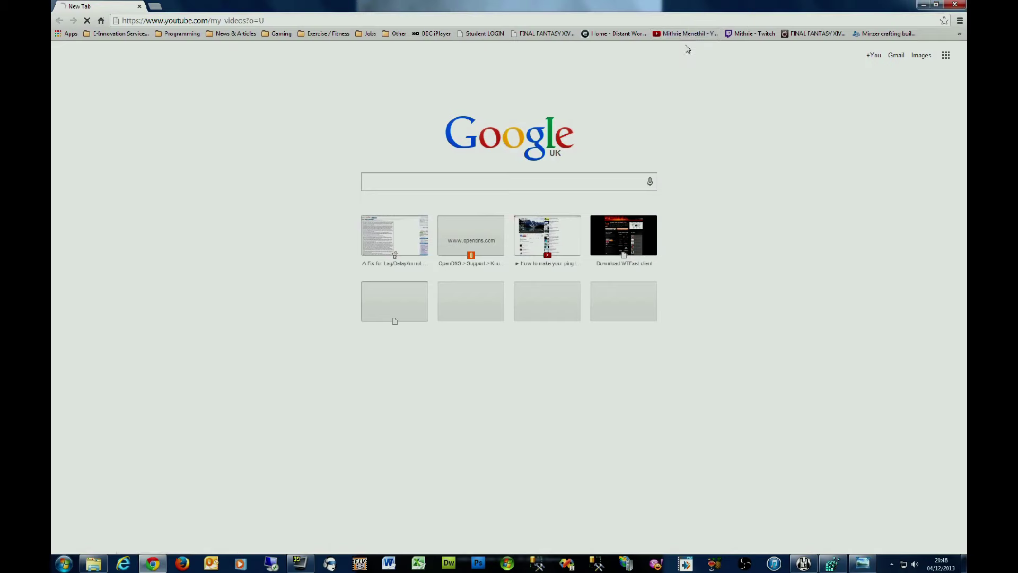
pyautogui.click(115, 78)
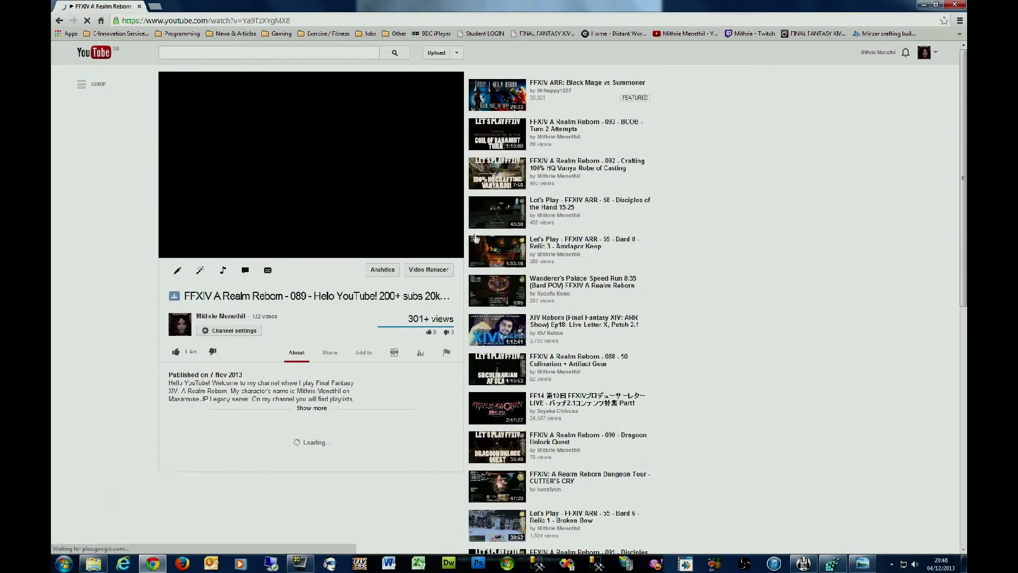
pyautogui.click(170, 252)
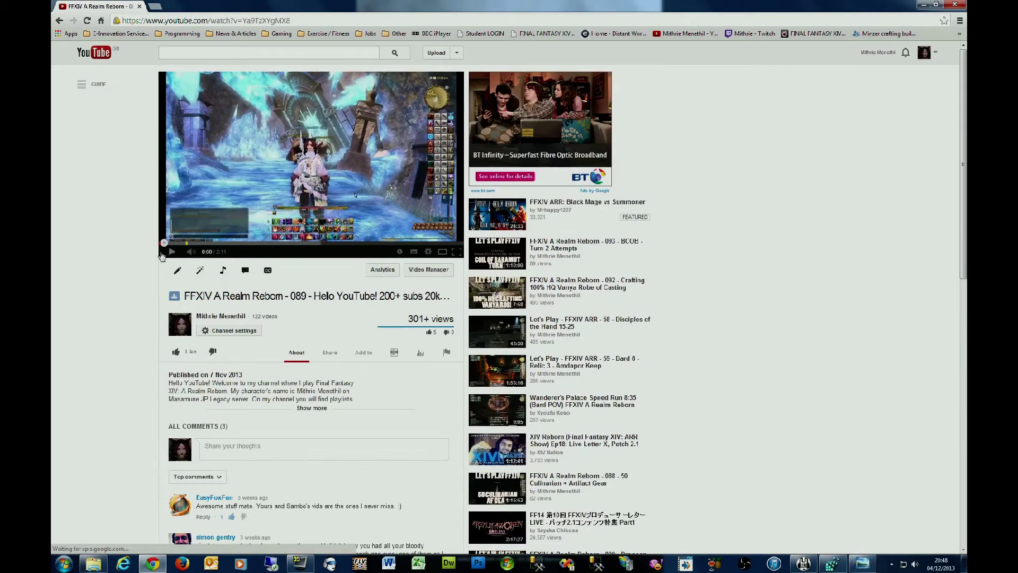